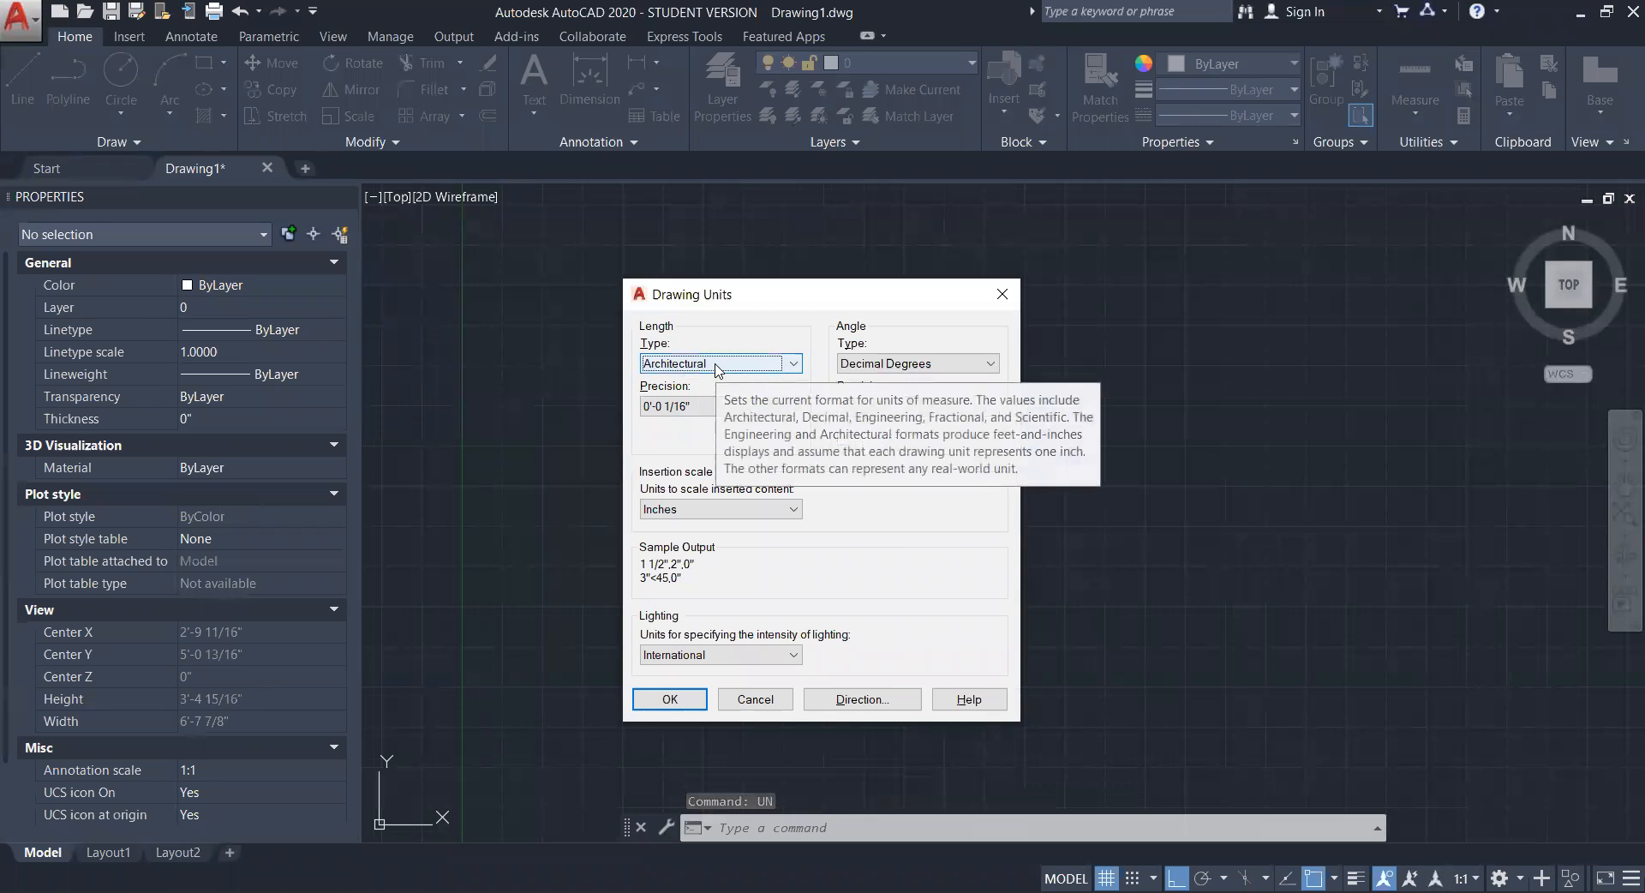
- Accept the architectural drawing units in inches and draw a 12 by 12 inch rectangle
click(660, 701)
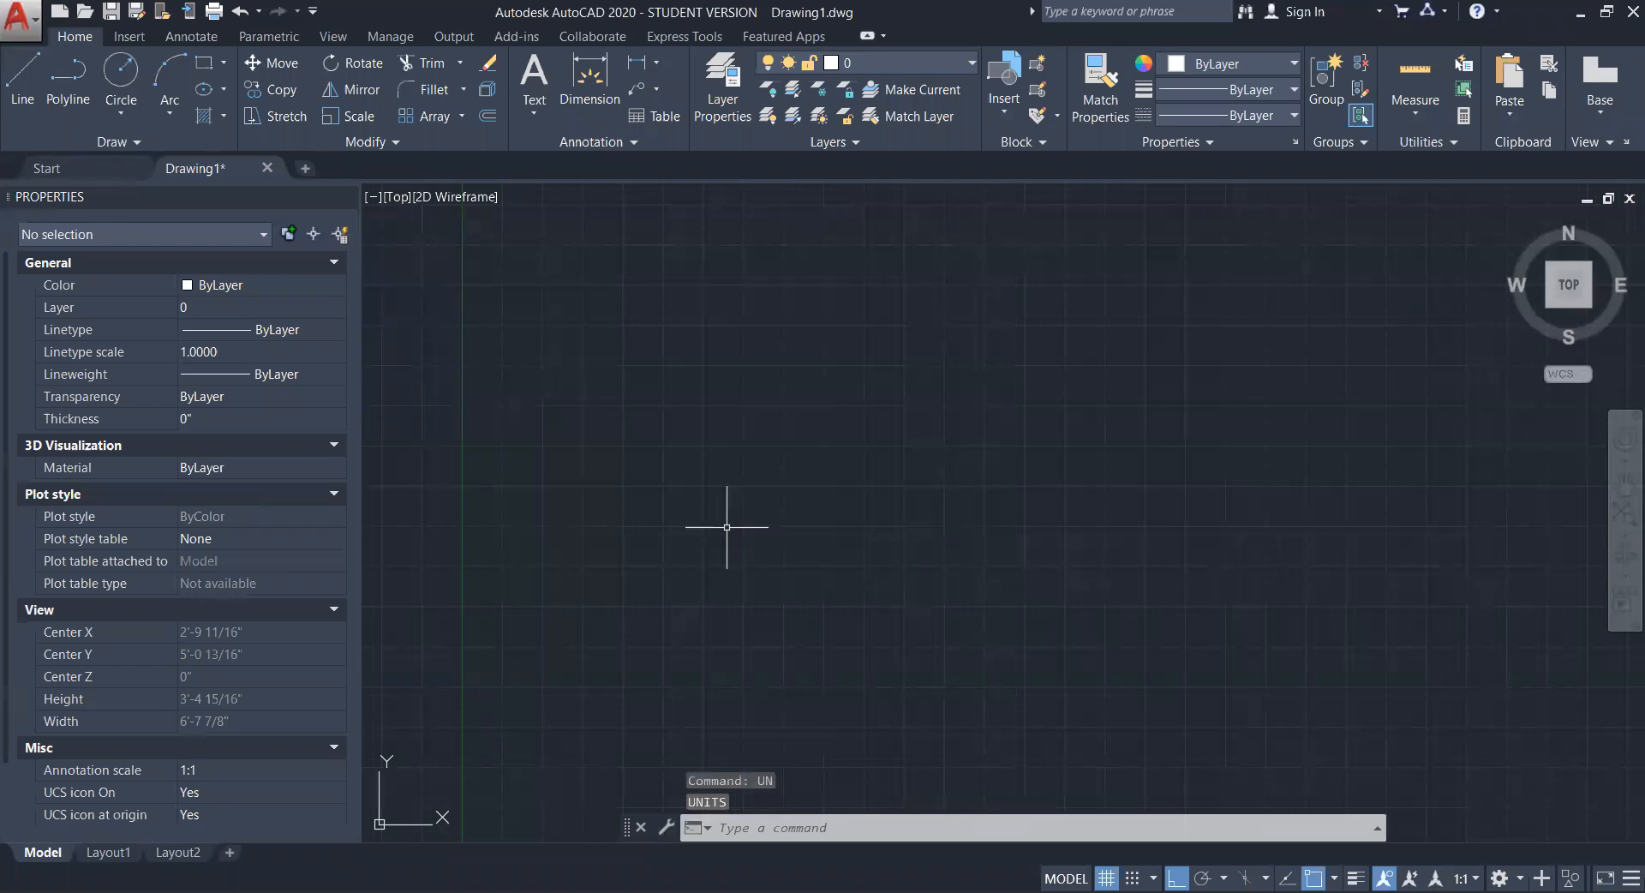
text(rec)
key(Return)
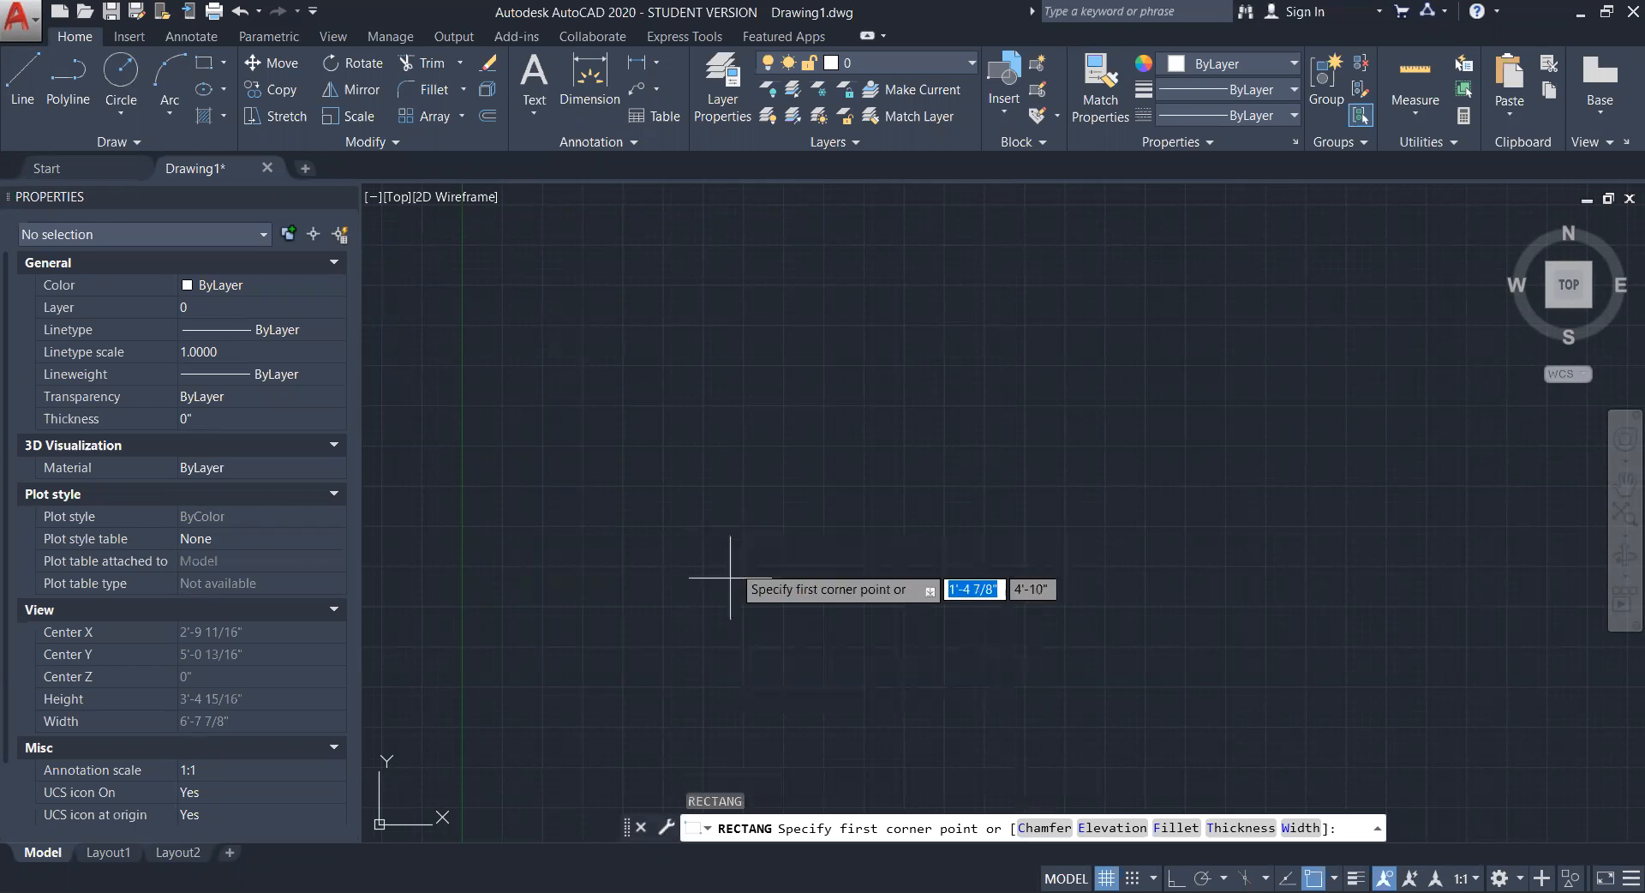
click(691, 646)
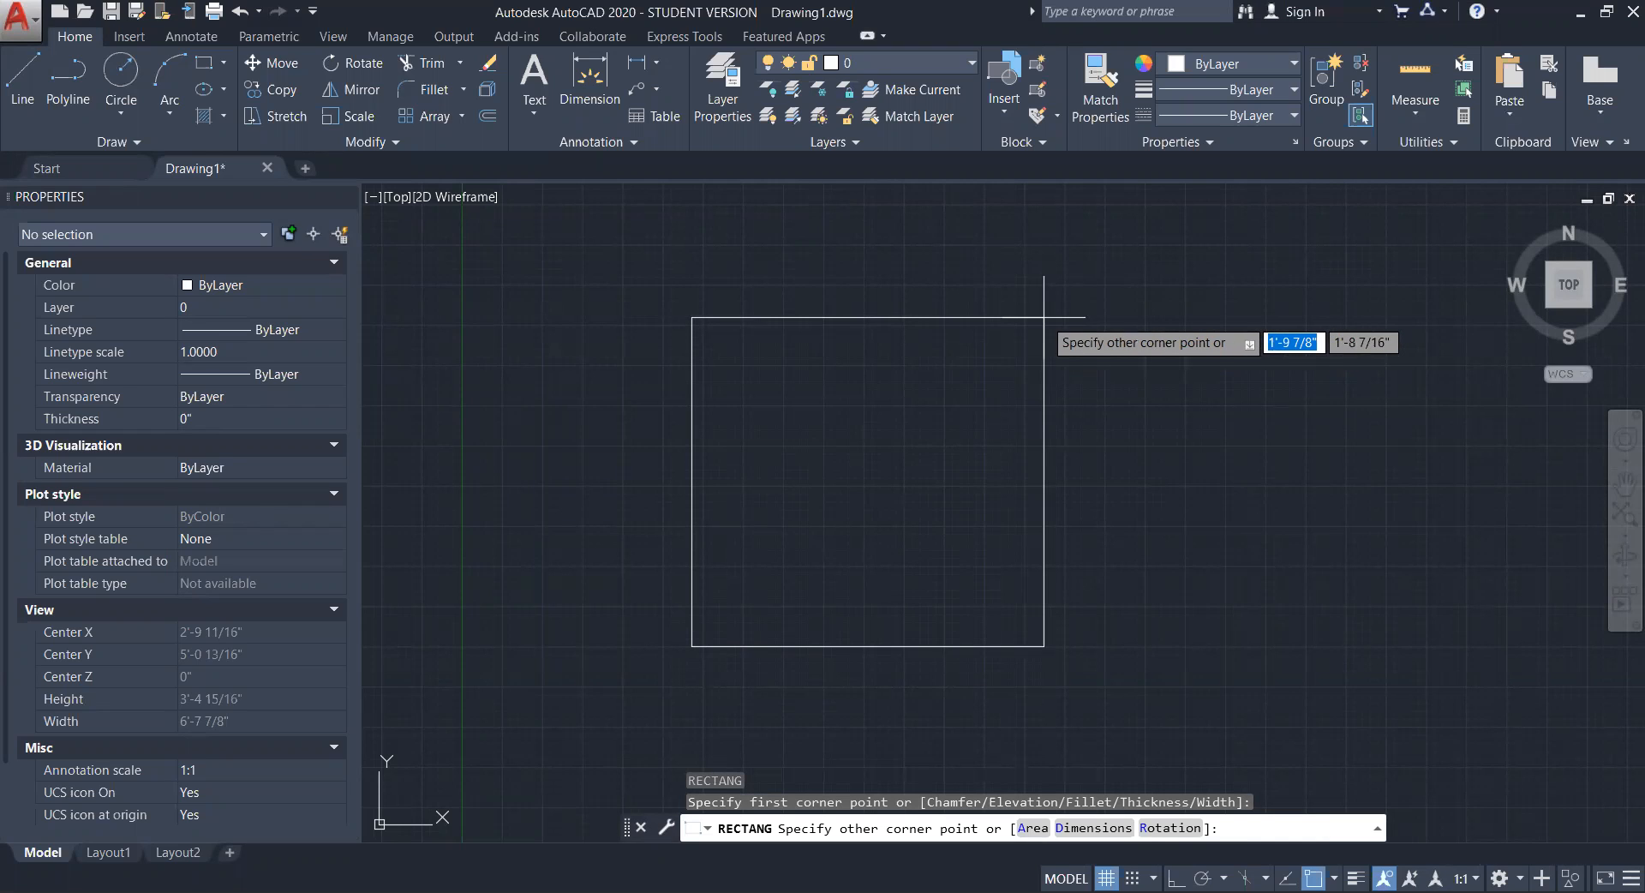
text(12)
key(Tab)
text(12)
key(Return)
scroll(782, 544, up, 2)
mouse_move(783, 544)
middle_down()
mouse_move(825, 461)
mouse_move(853, 477)
middle_up()
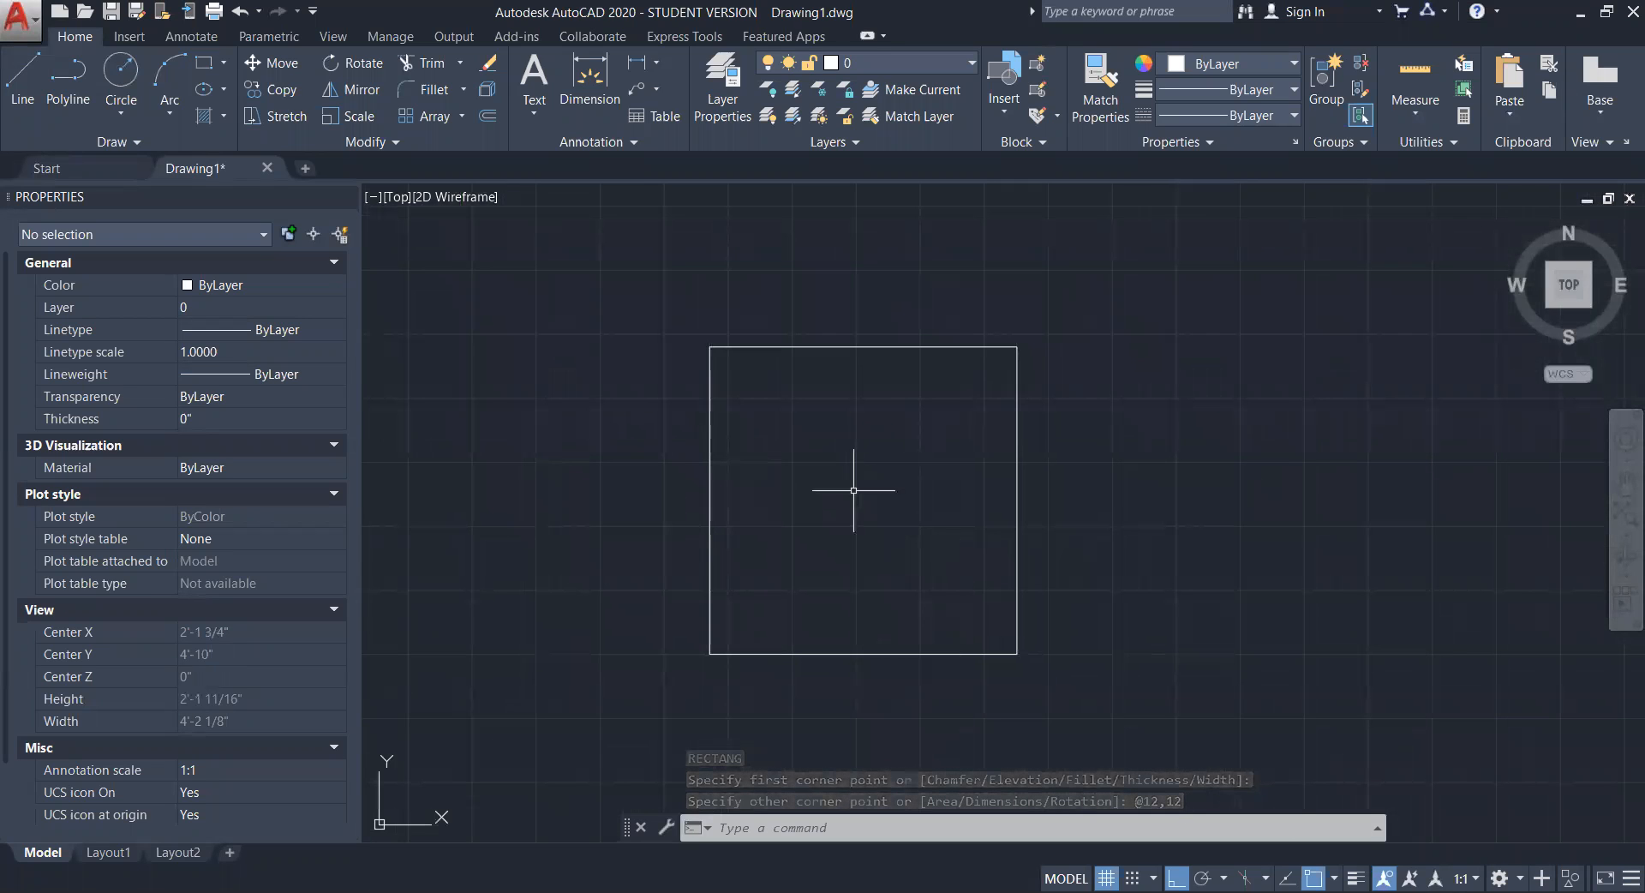
- Measure the length of the square's top edge from its upper-left corner
text(dist)
key(Return)
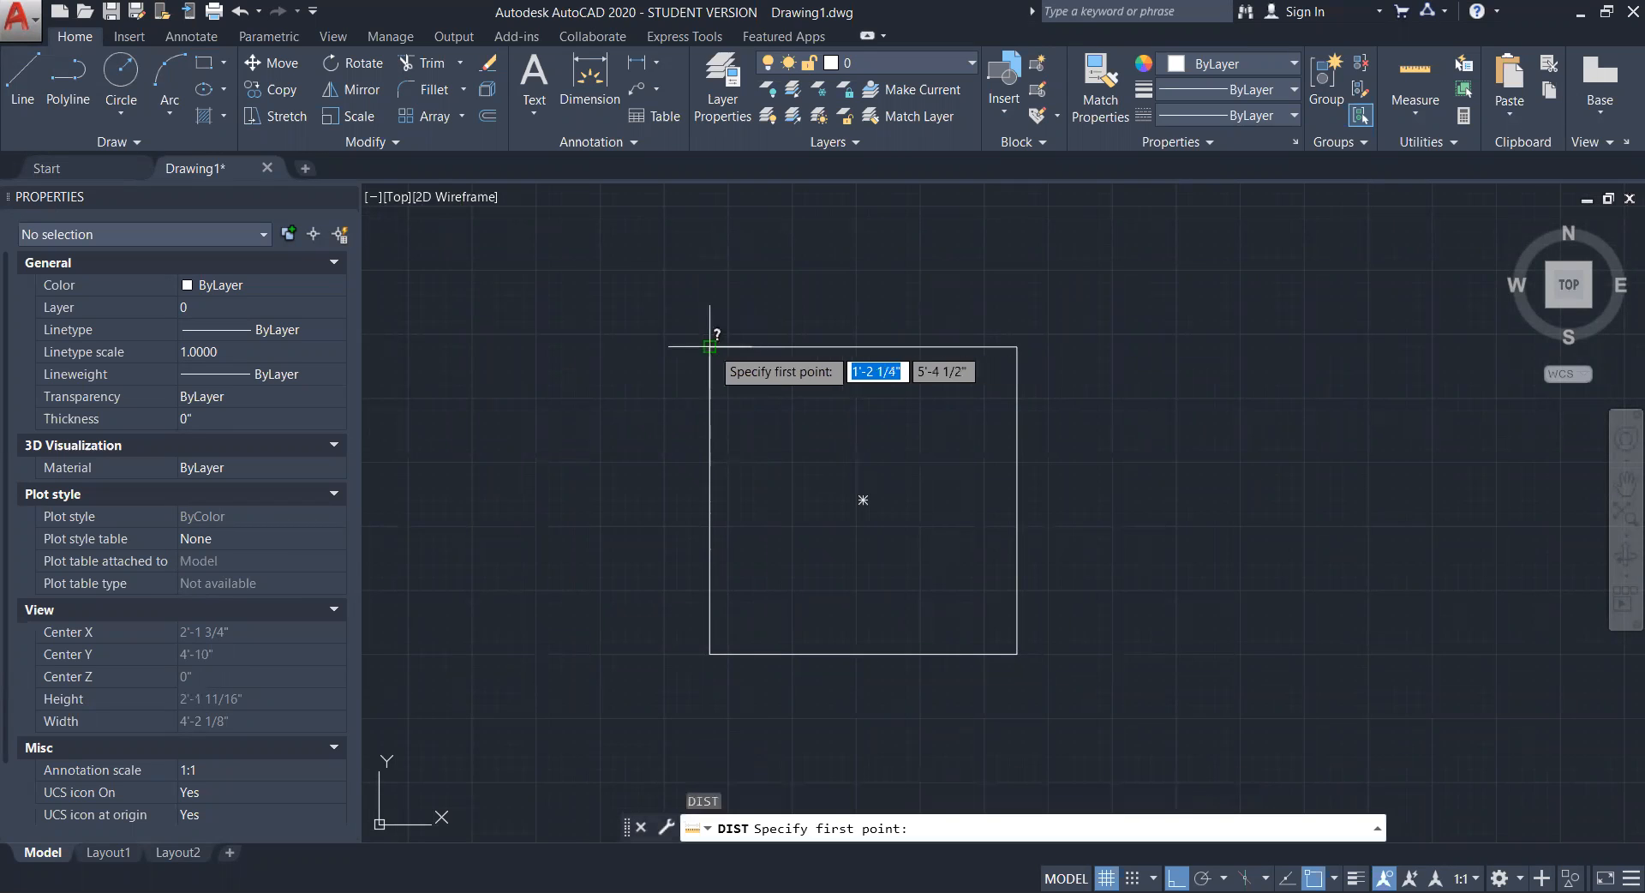
click(709, 347)
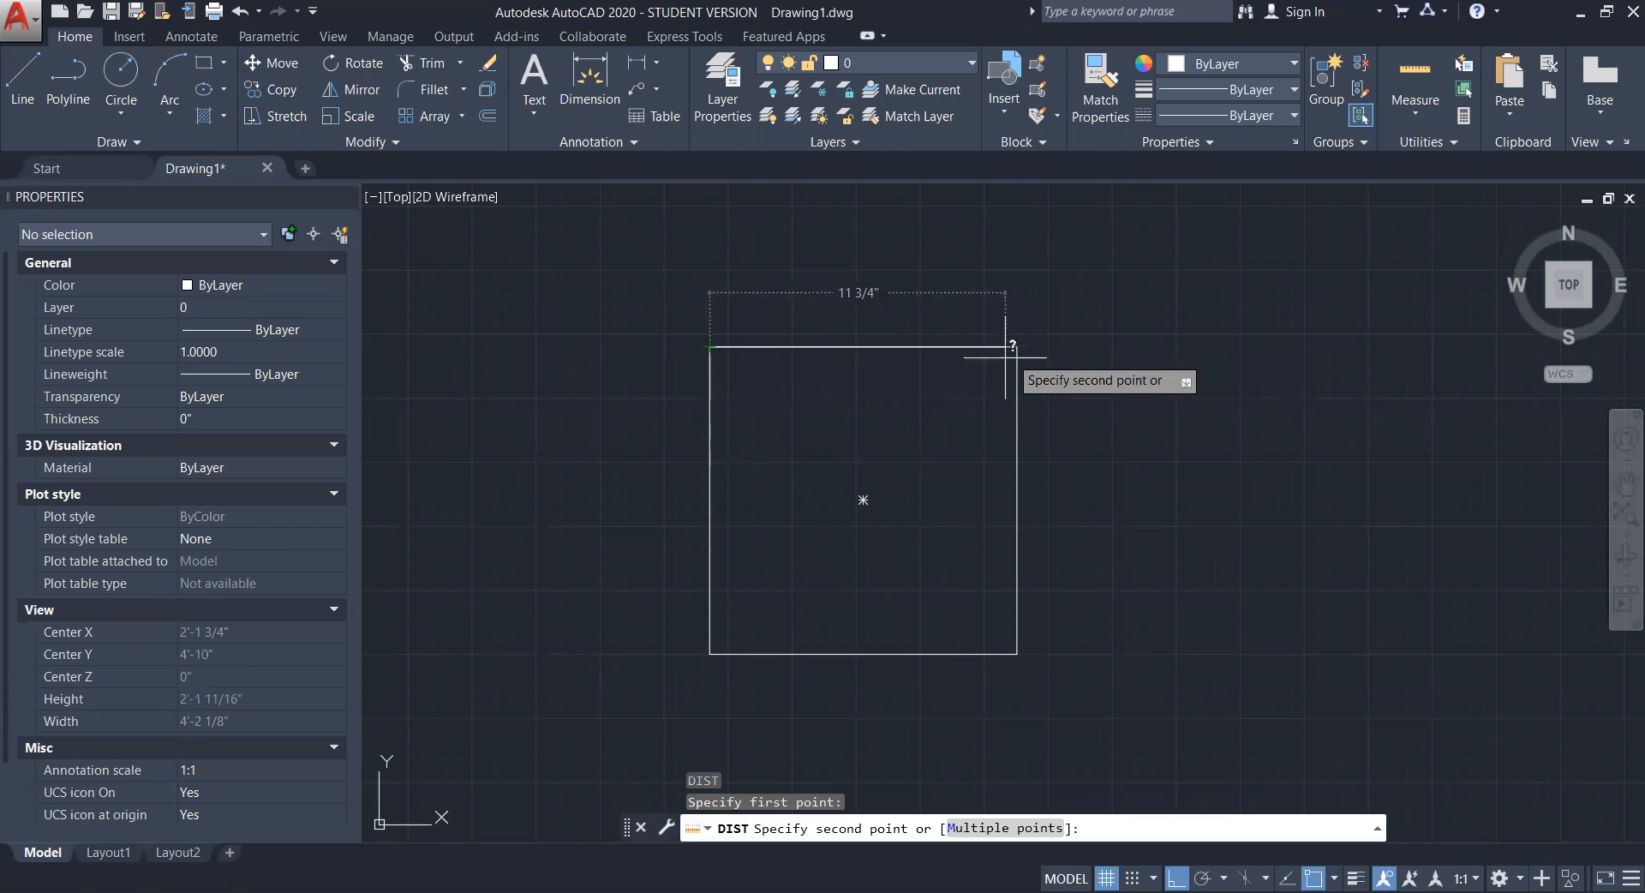
key(Escape)
middle_drag(911, 443, 900, 471)
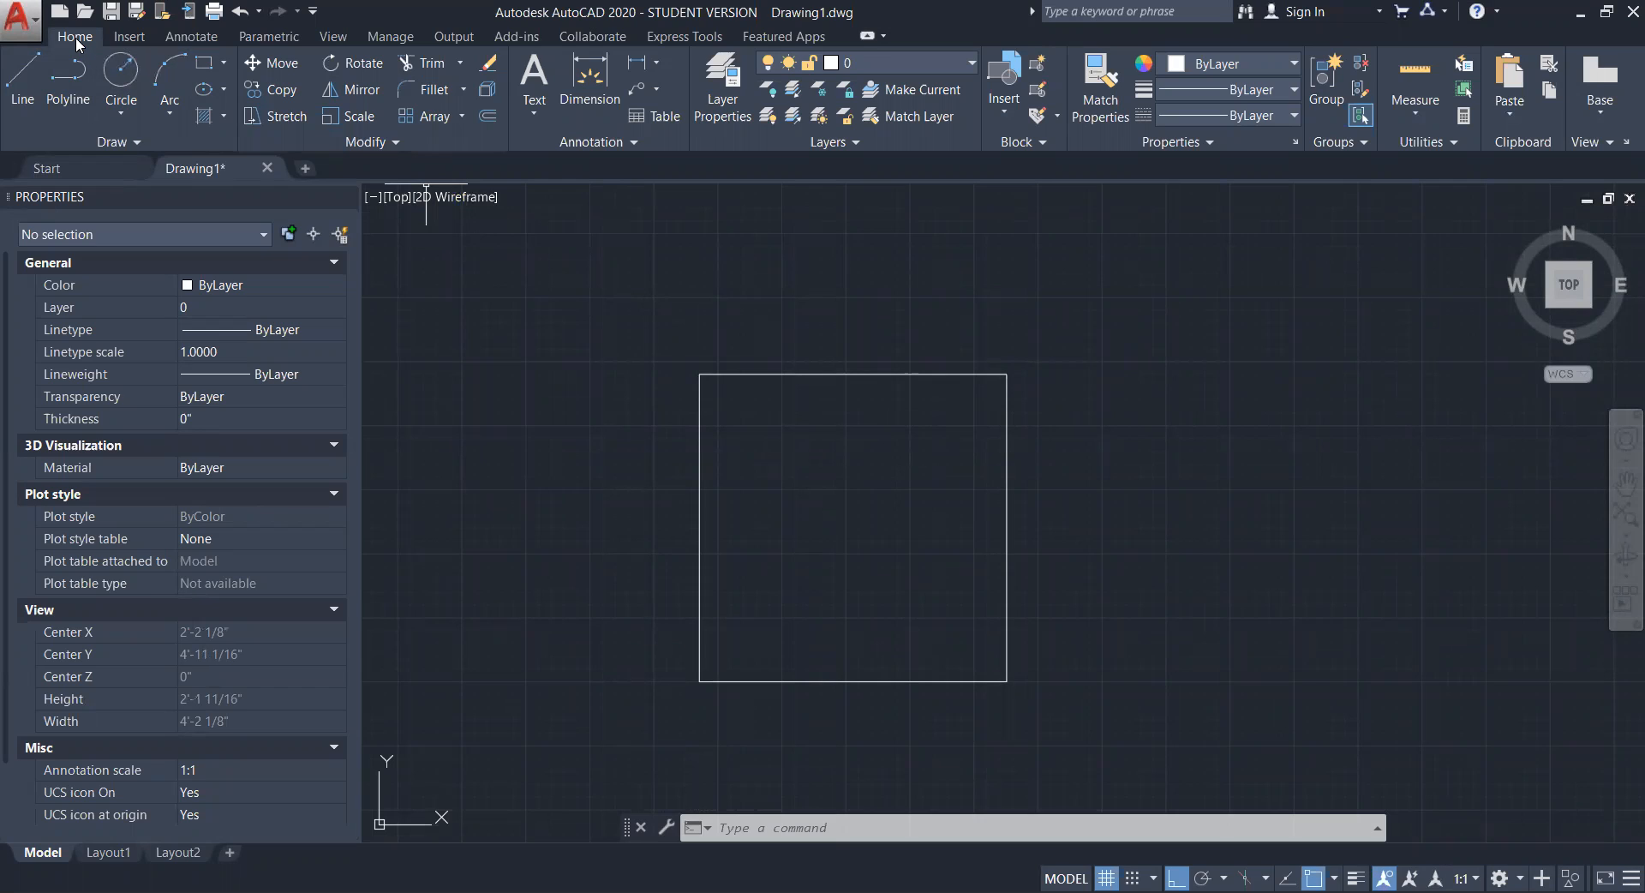
click(395, 144)
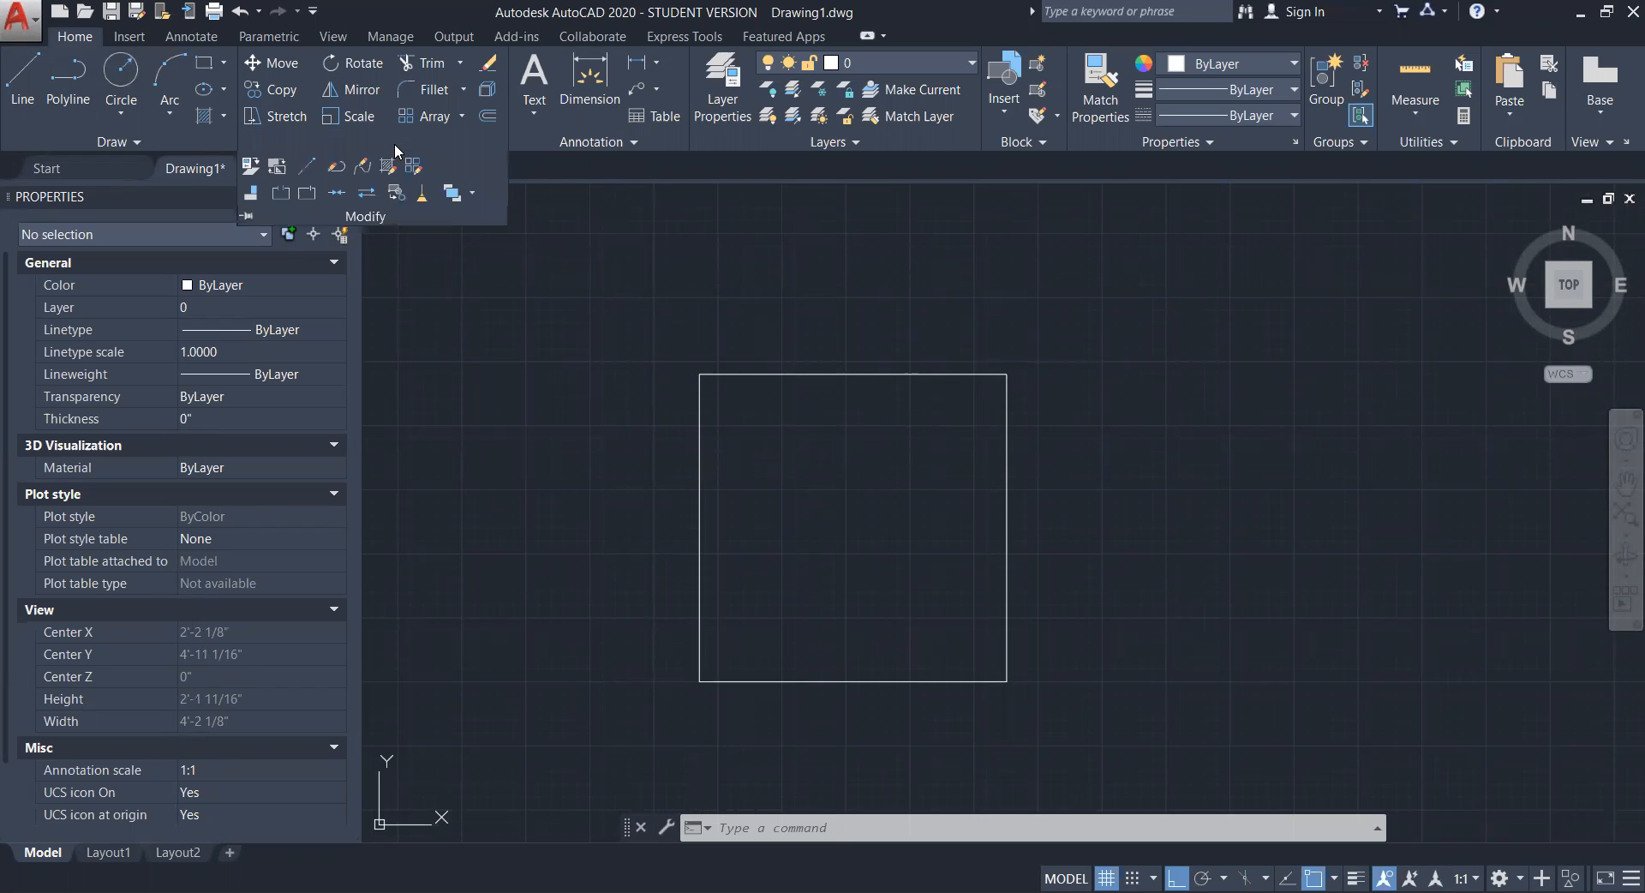
click(462, 90)
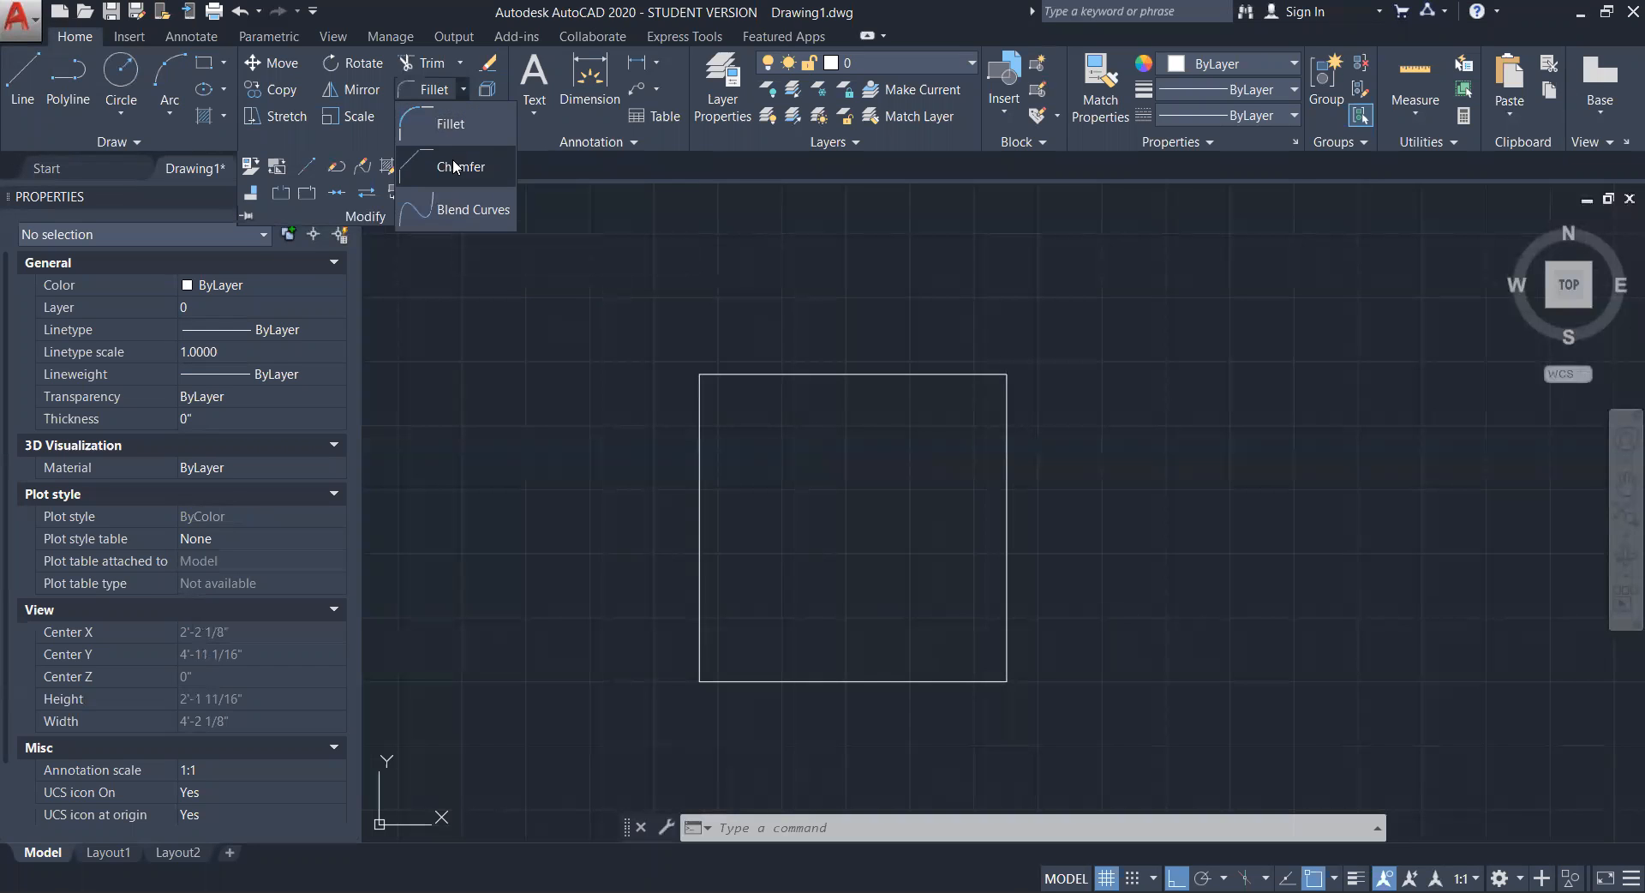
click(463, 90)
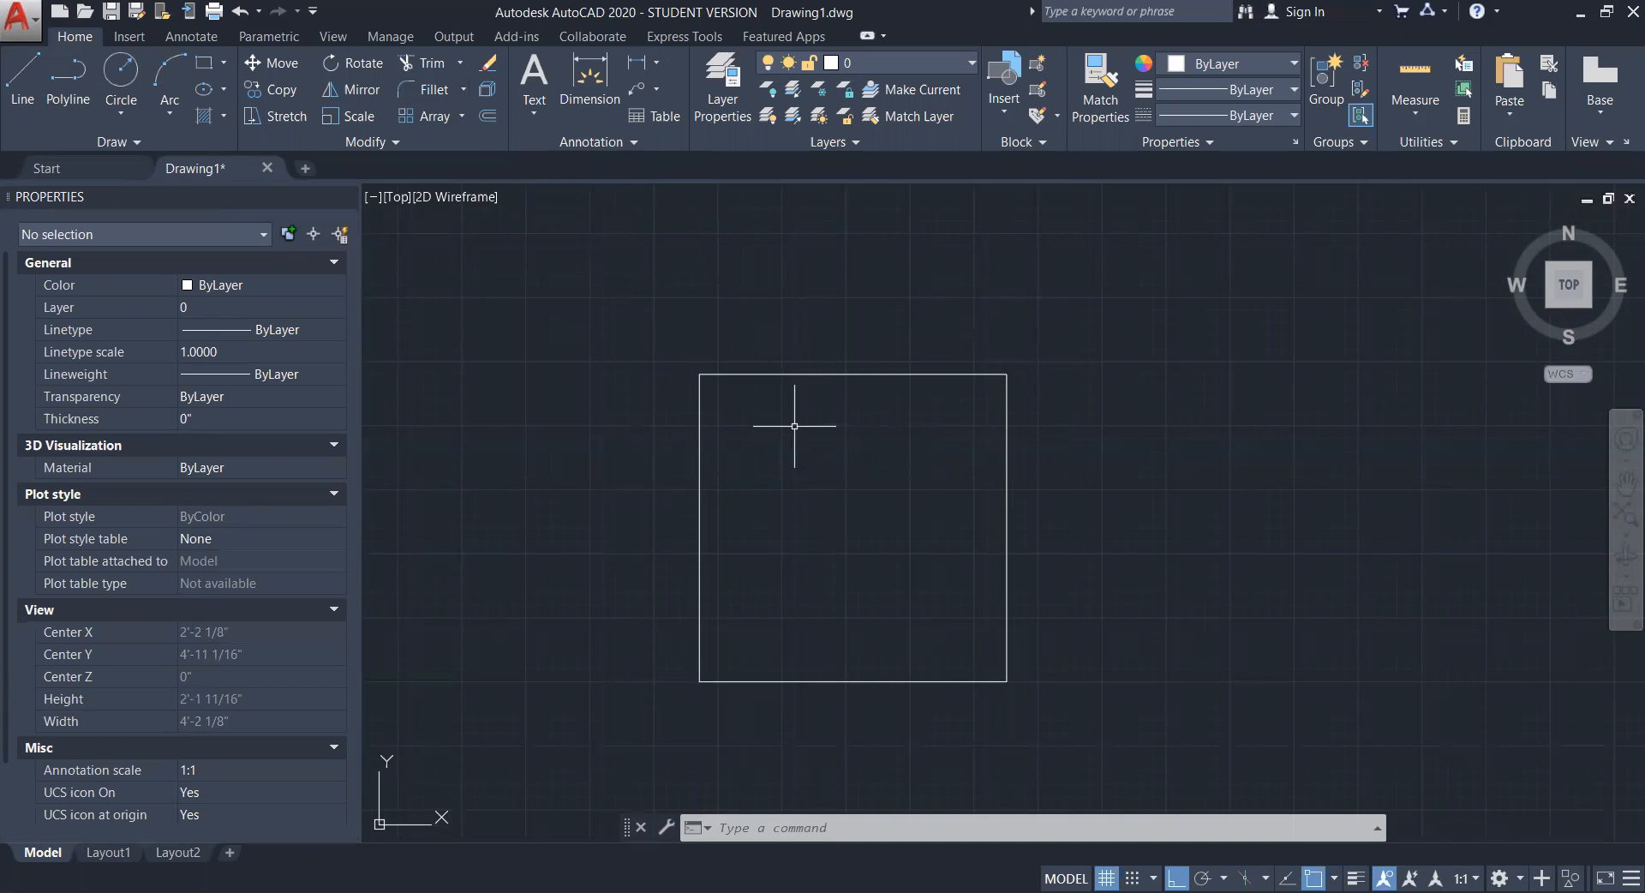
- Fillet the square's upper-left corner, between its left and top edges, with a 6 inch radius
text(F)
key(Return)
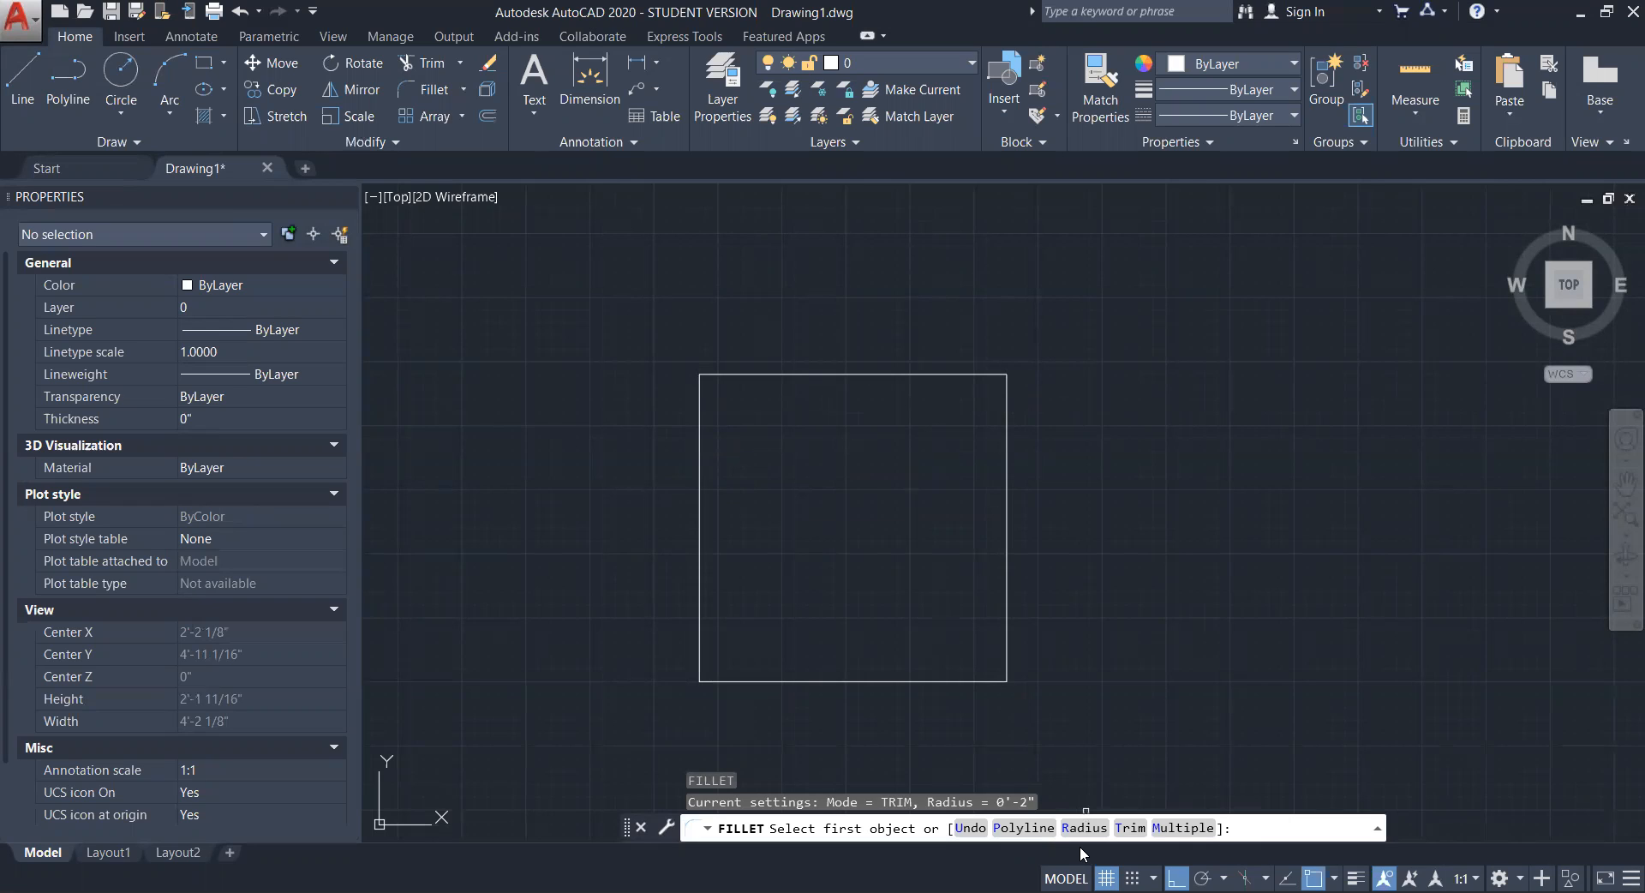
text(r)
key(Return)
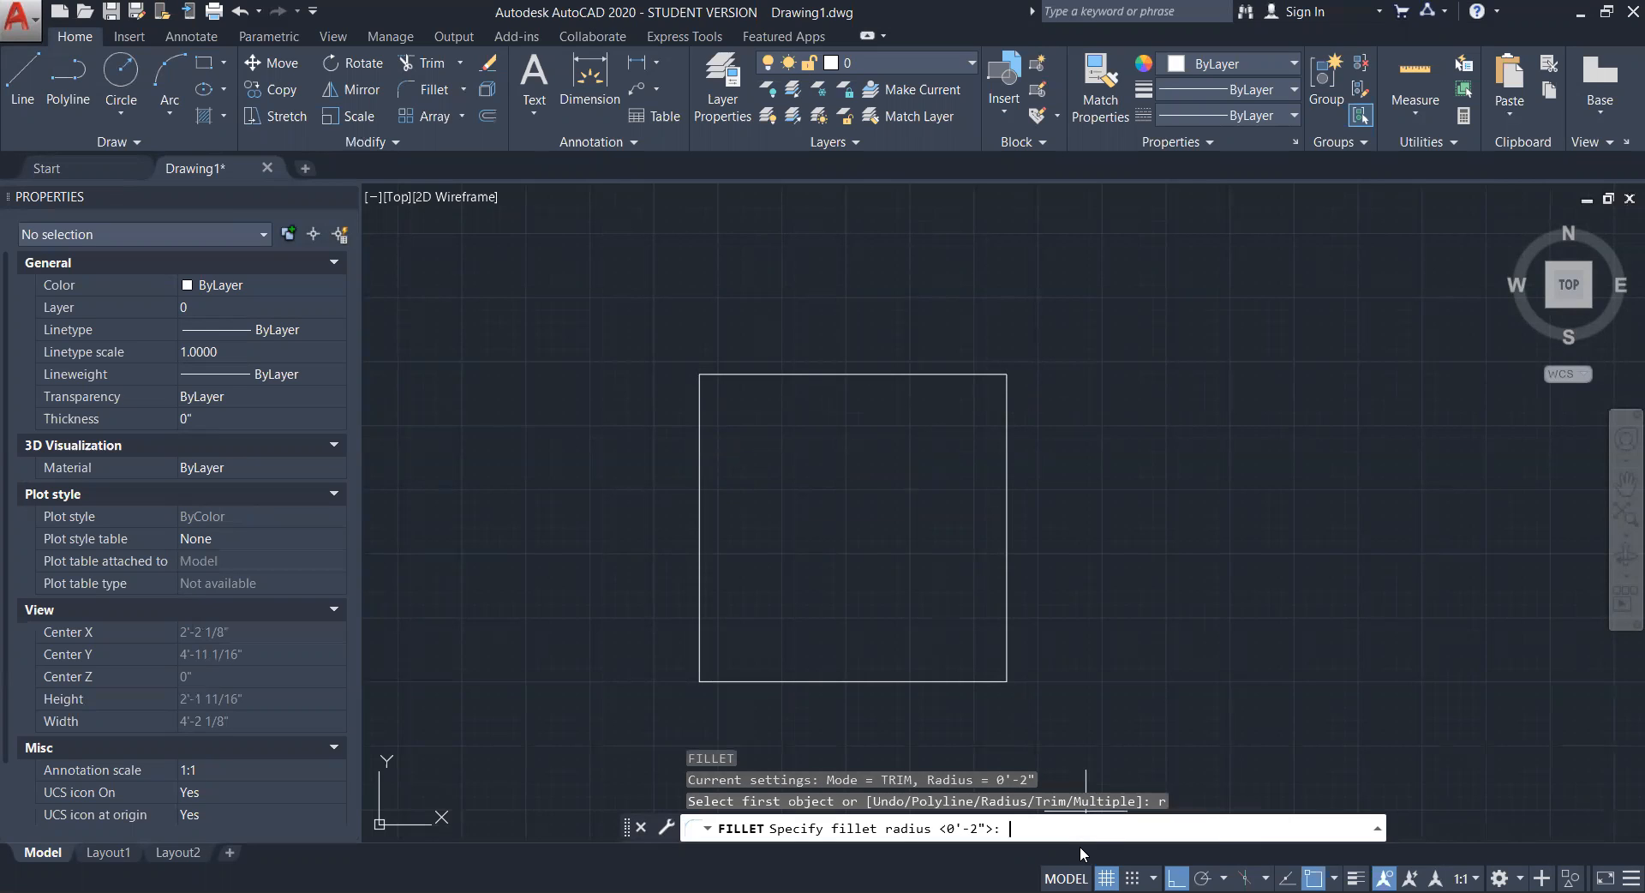
text(6)
key(Return)
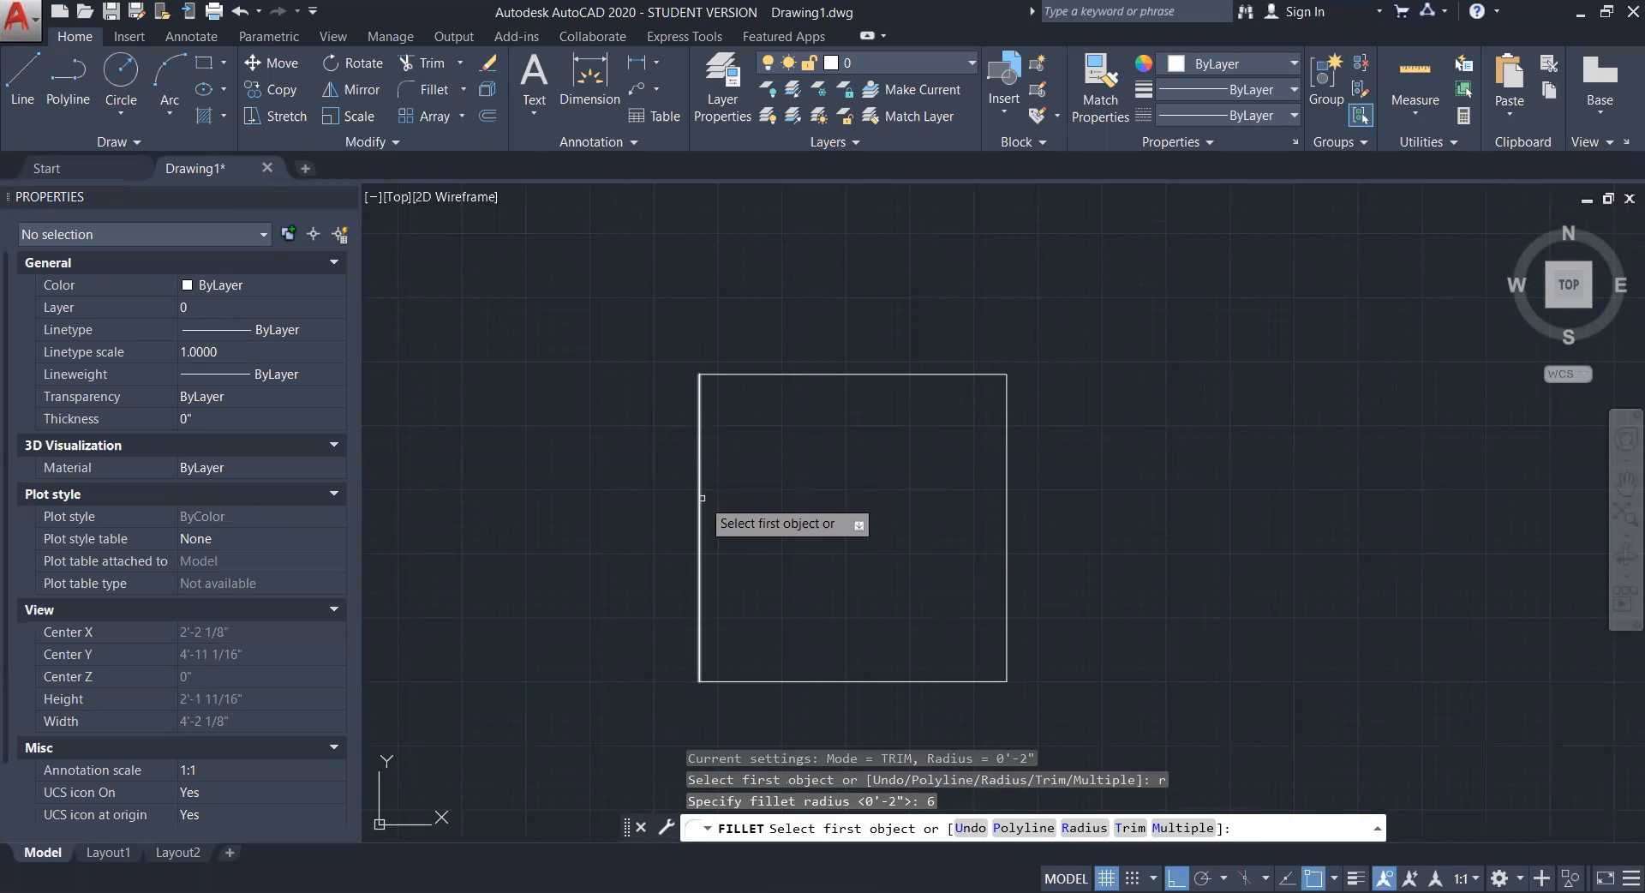
click(700, 527)
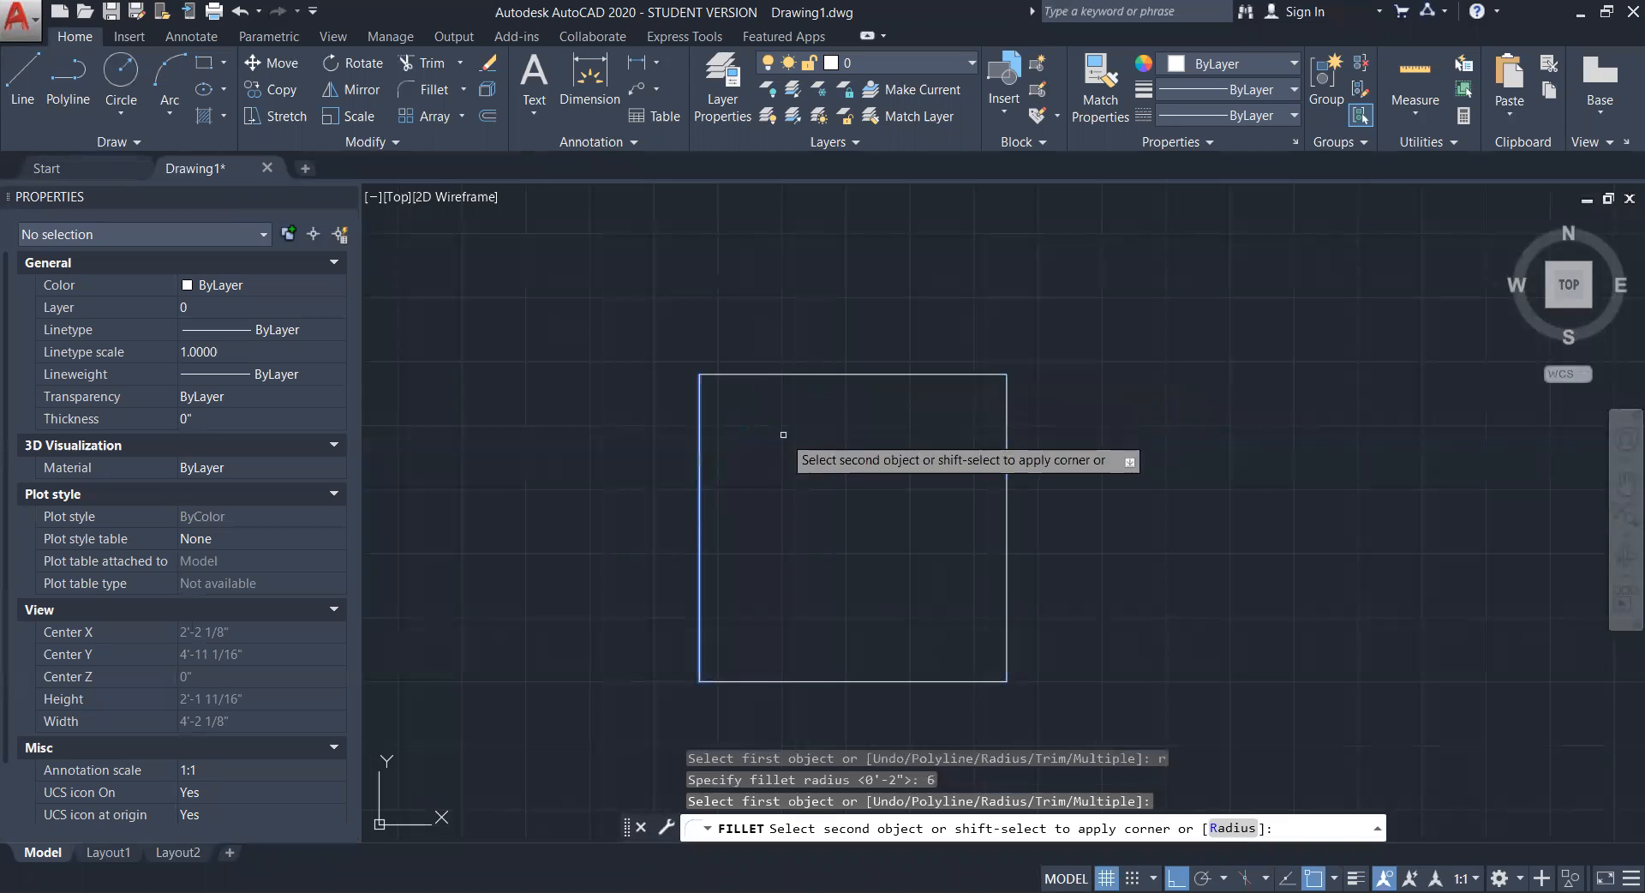
click(852, 374)
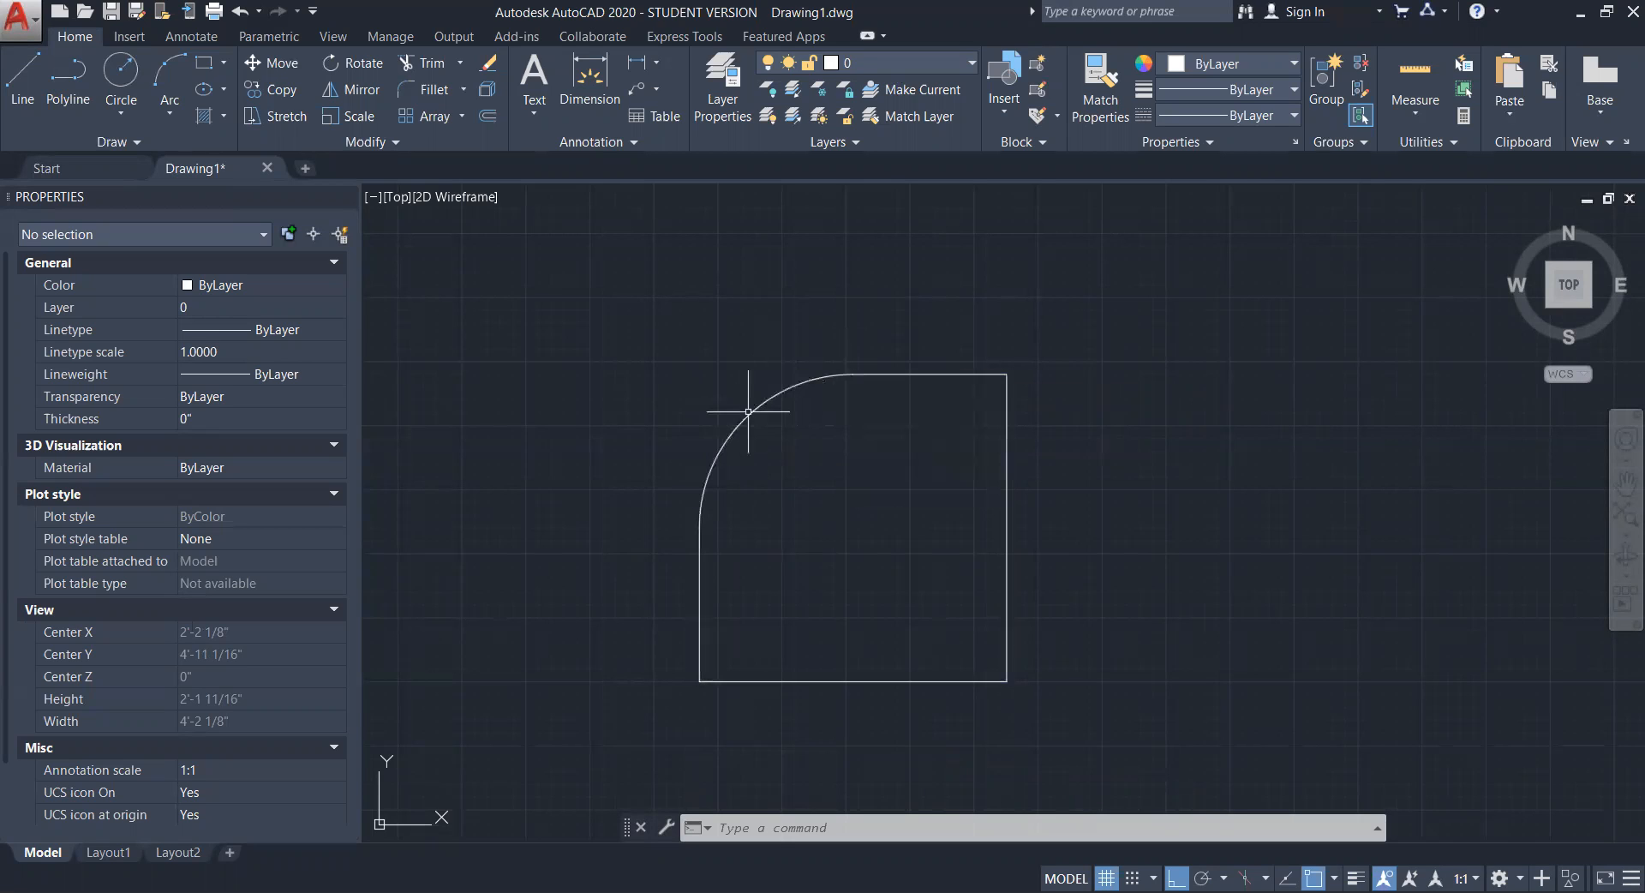
mouse_move(882, 466)
middle_down()
mouse_move(833, 397)
mouse_move(852, 445)
mouse_move(875, 448)
middle_up()
scroll(833, 399, up, 2)
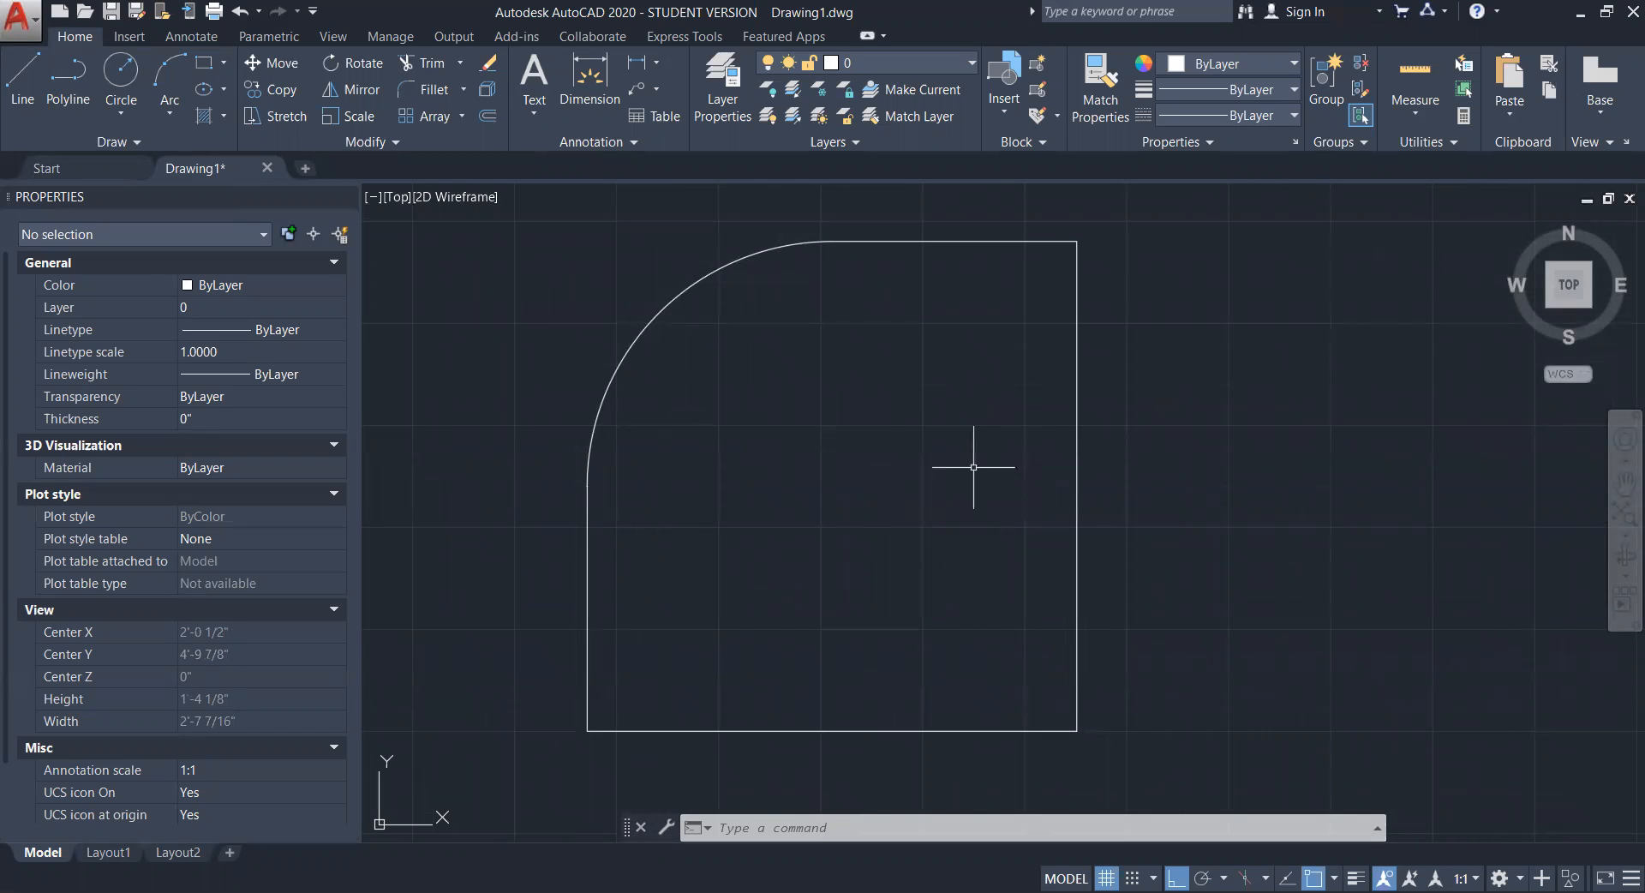
click(779, 416)
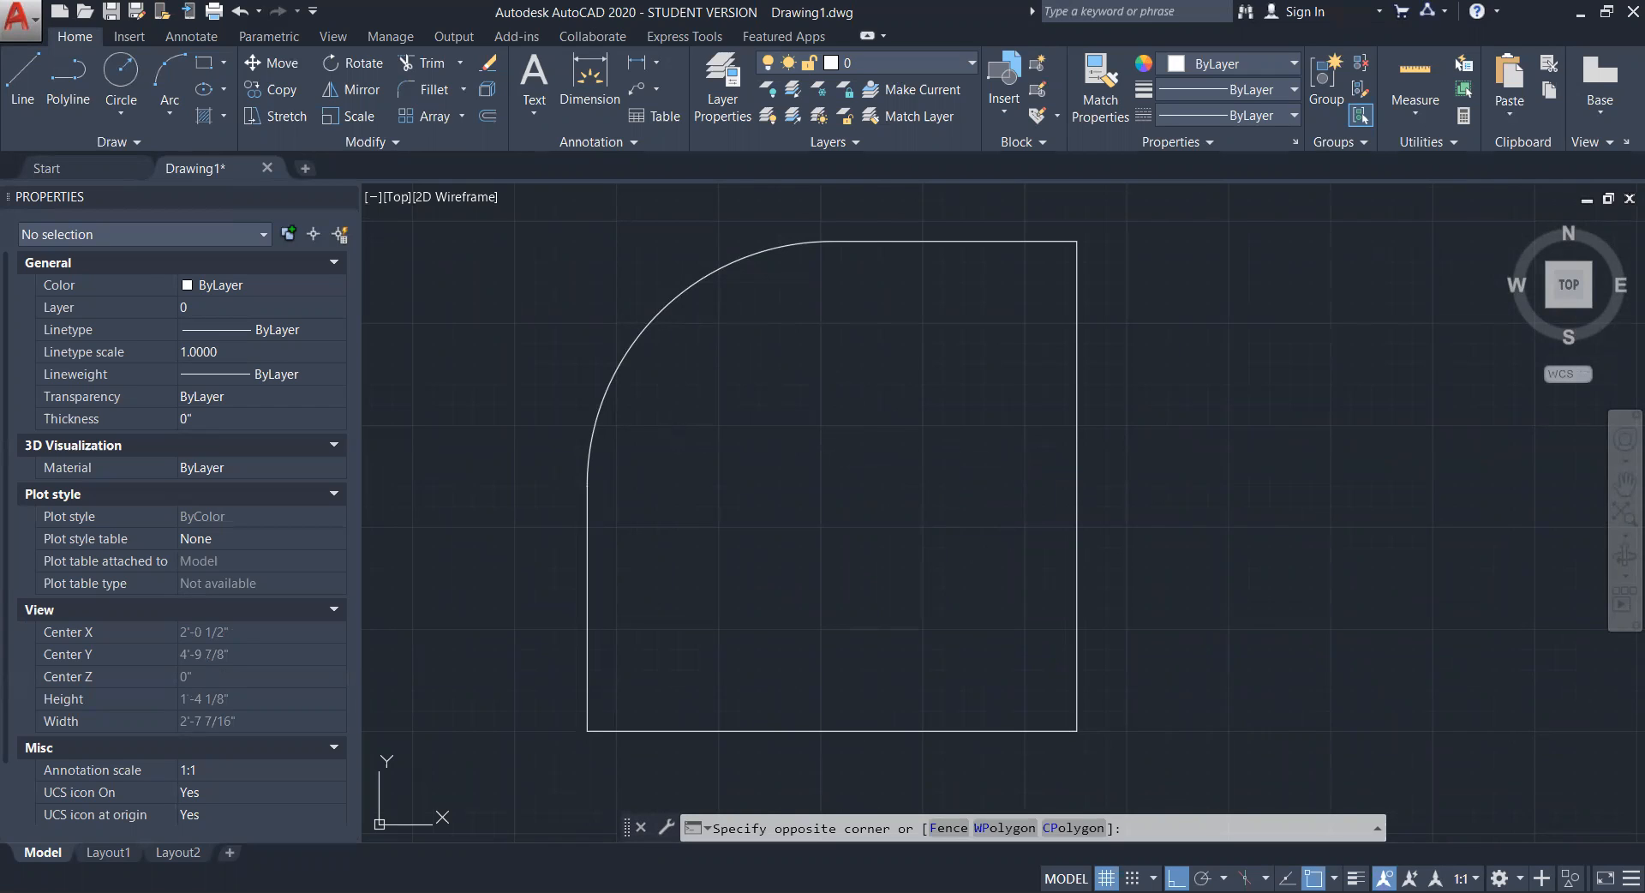
key(Escape)
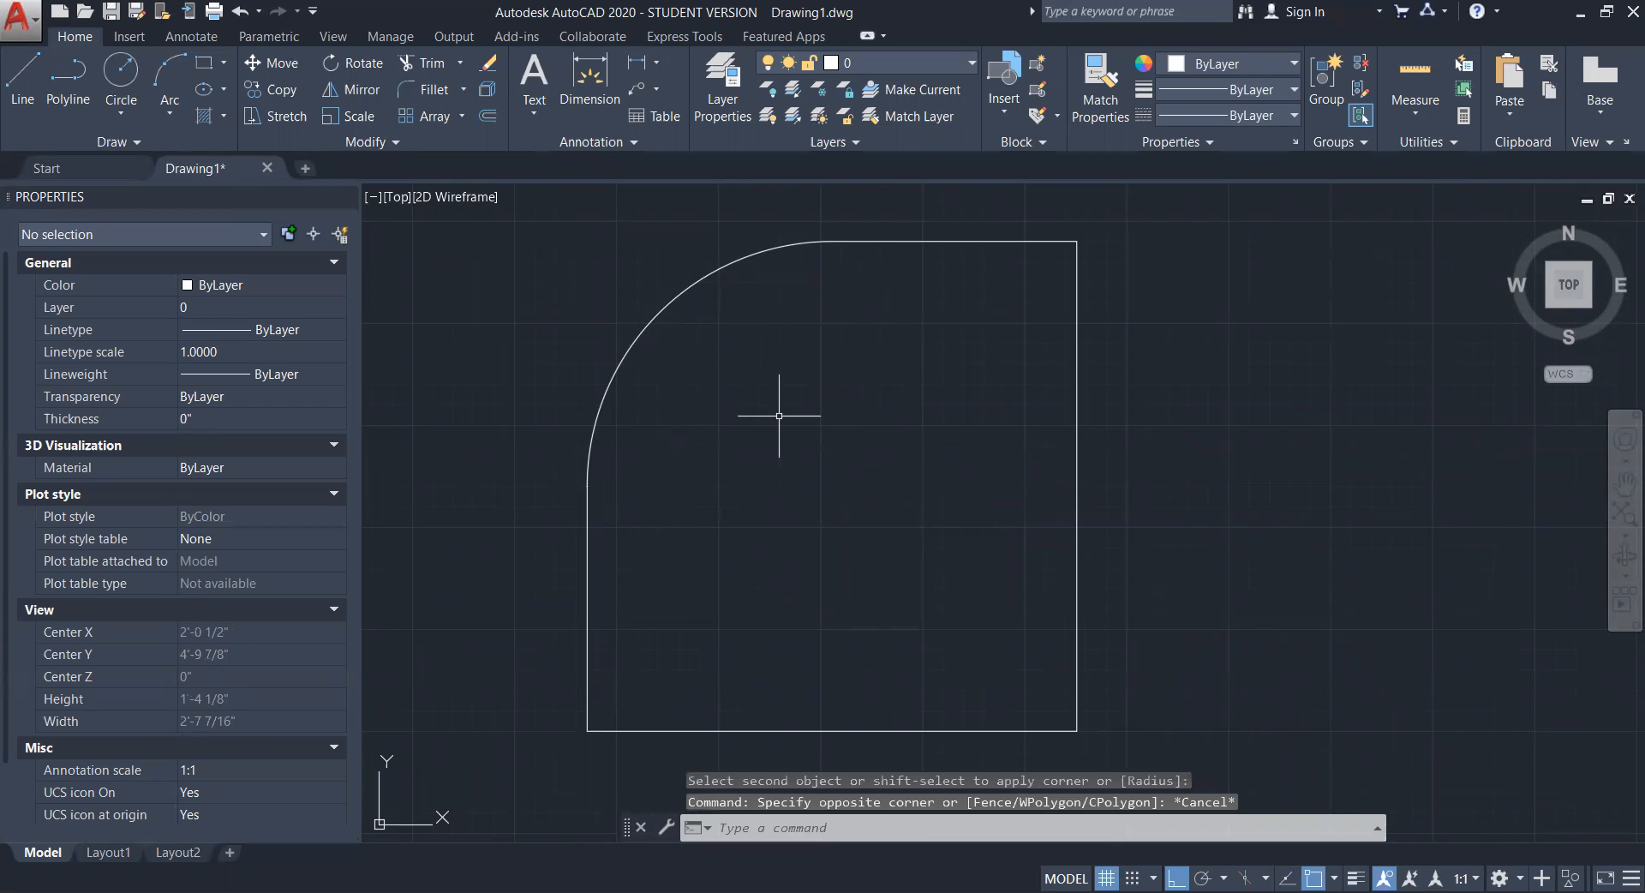
- Chamfer the square's lower-right corner, between its bottom and right edges, with both distances set to 6 inches
text(CH)
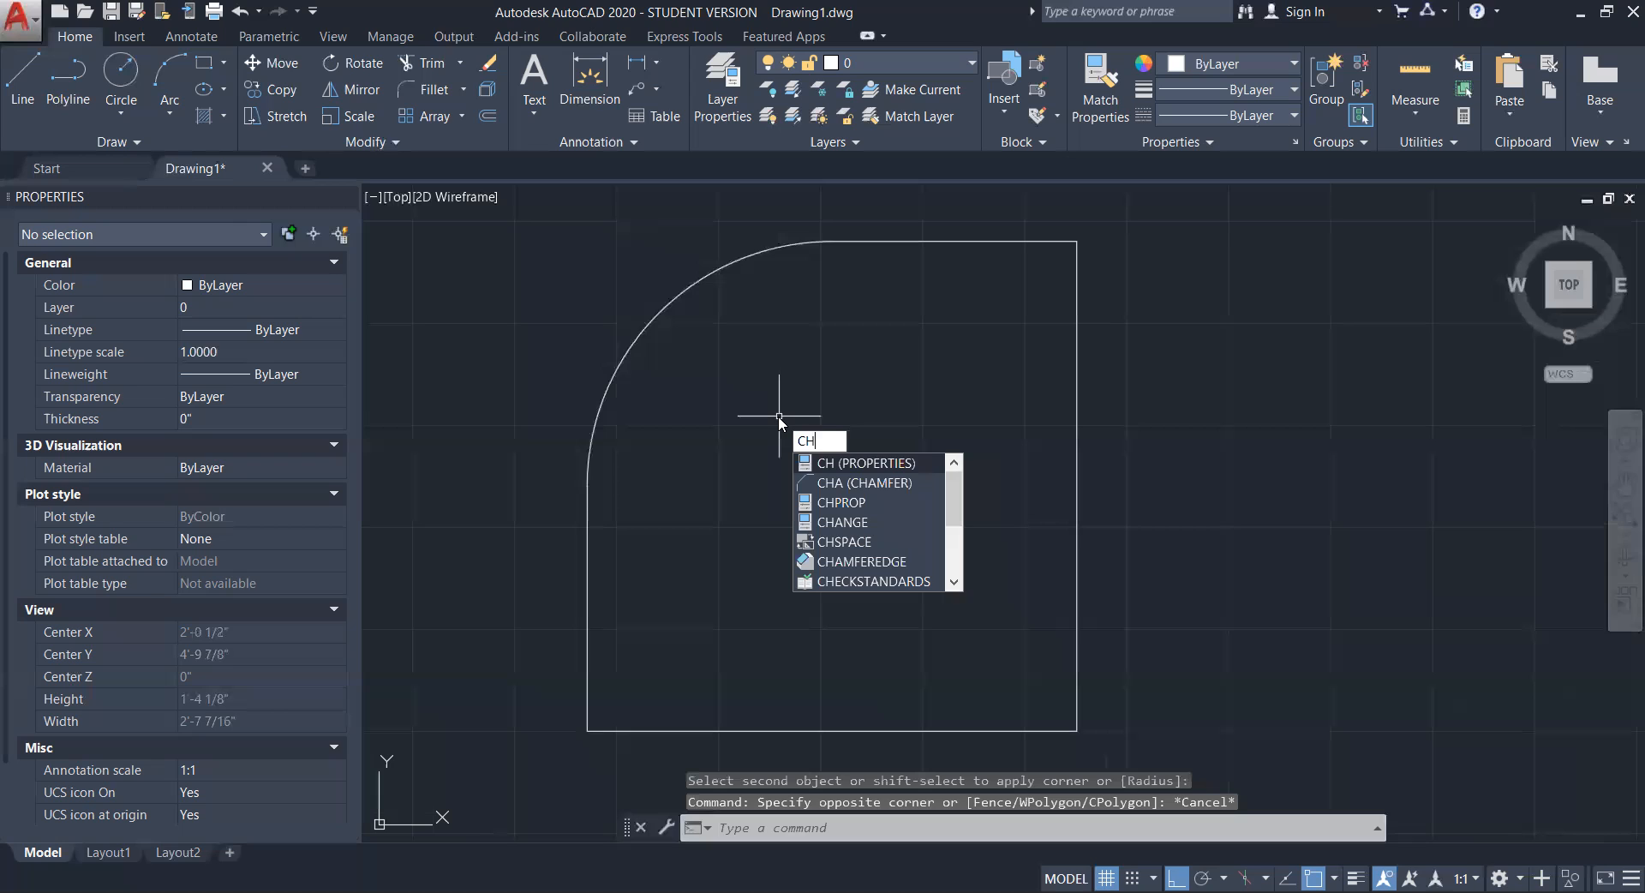
text(A)
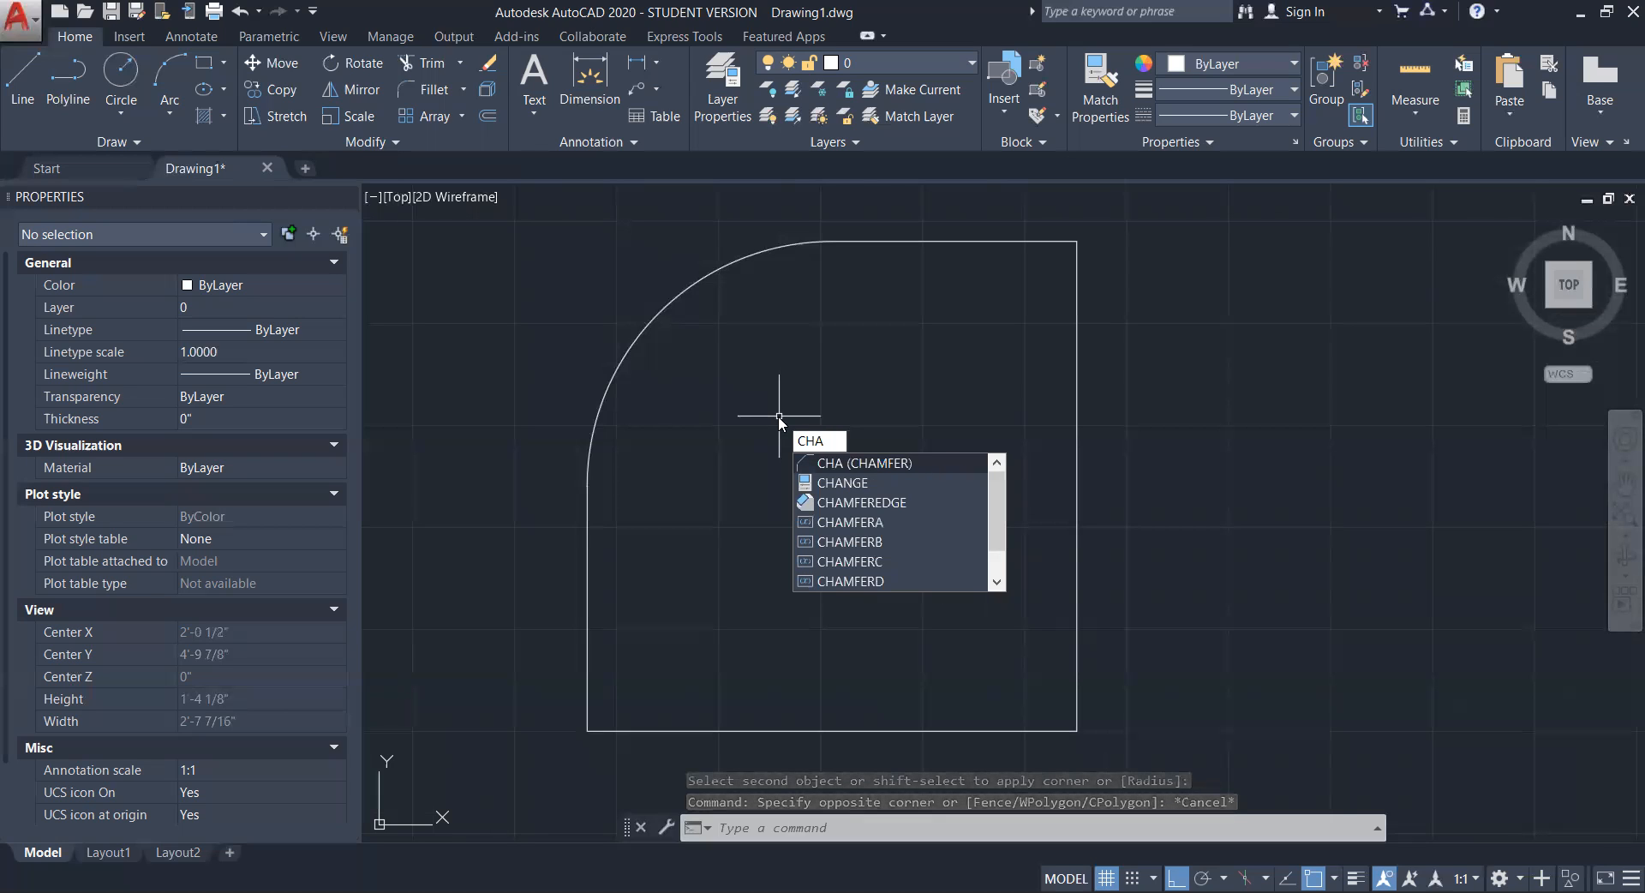
key(Return)
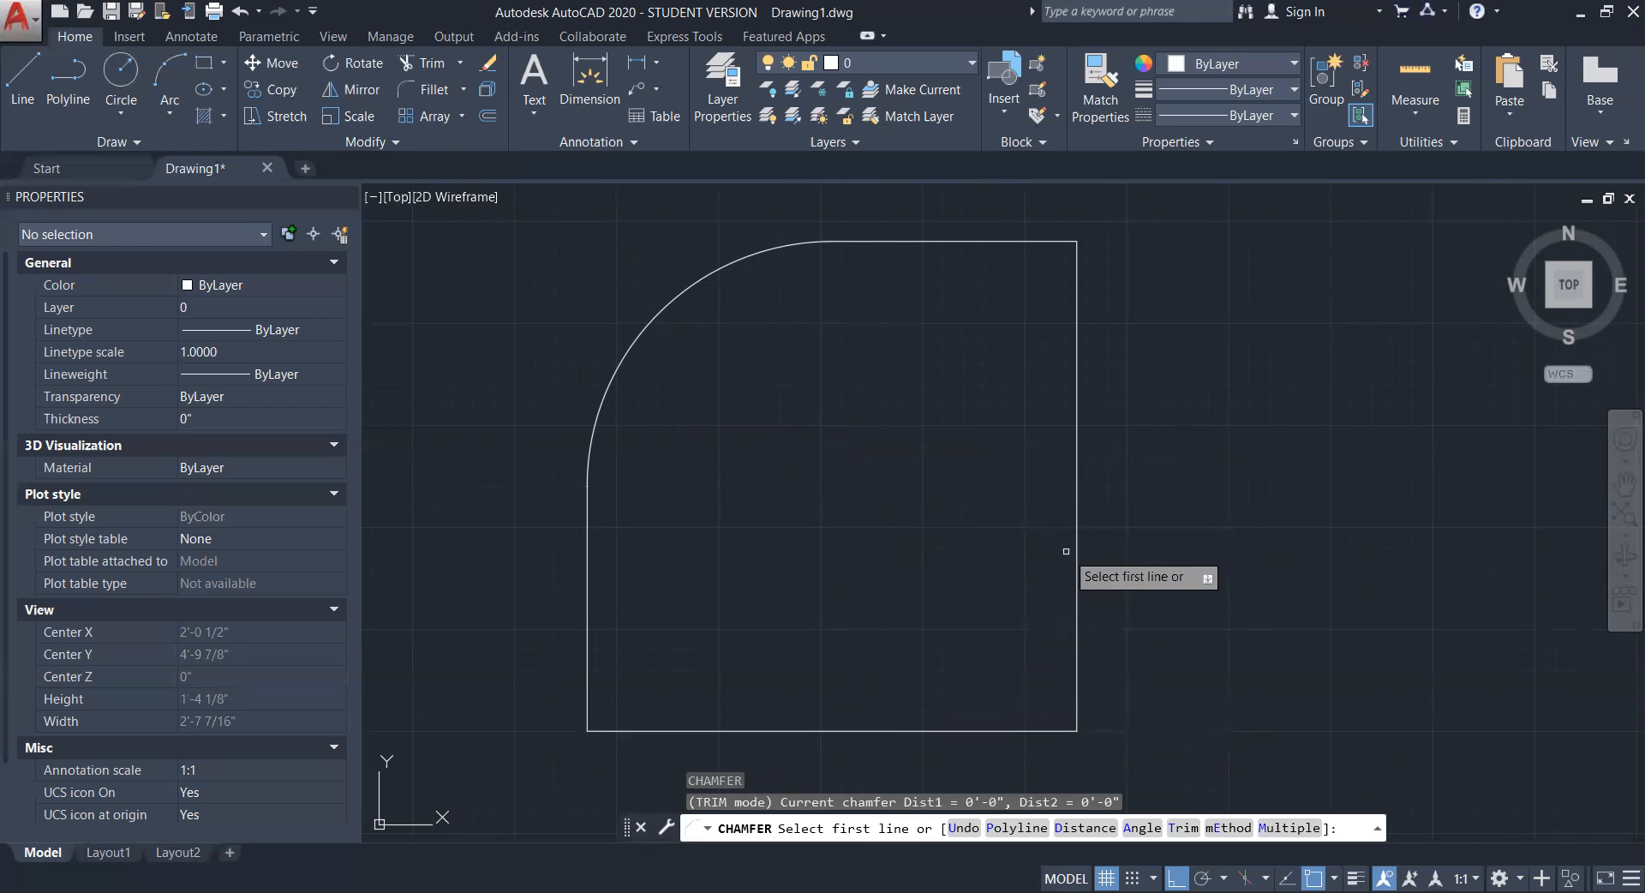
click(1074, 828)
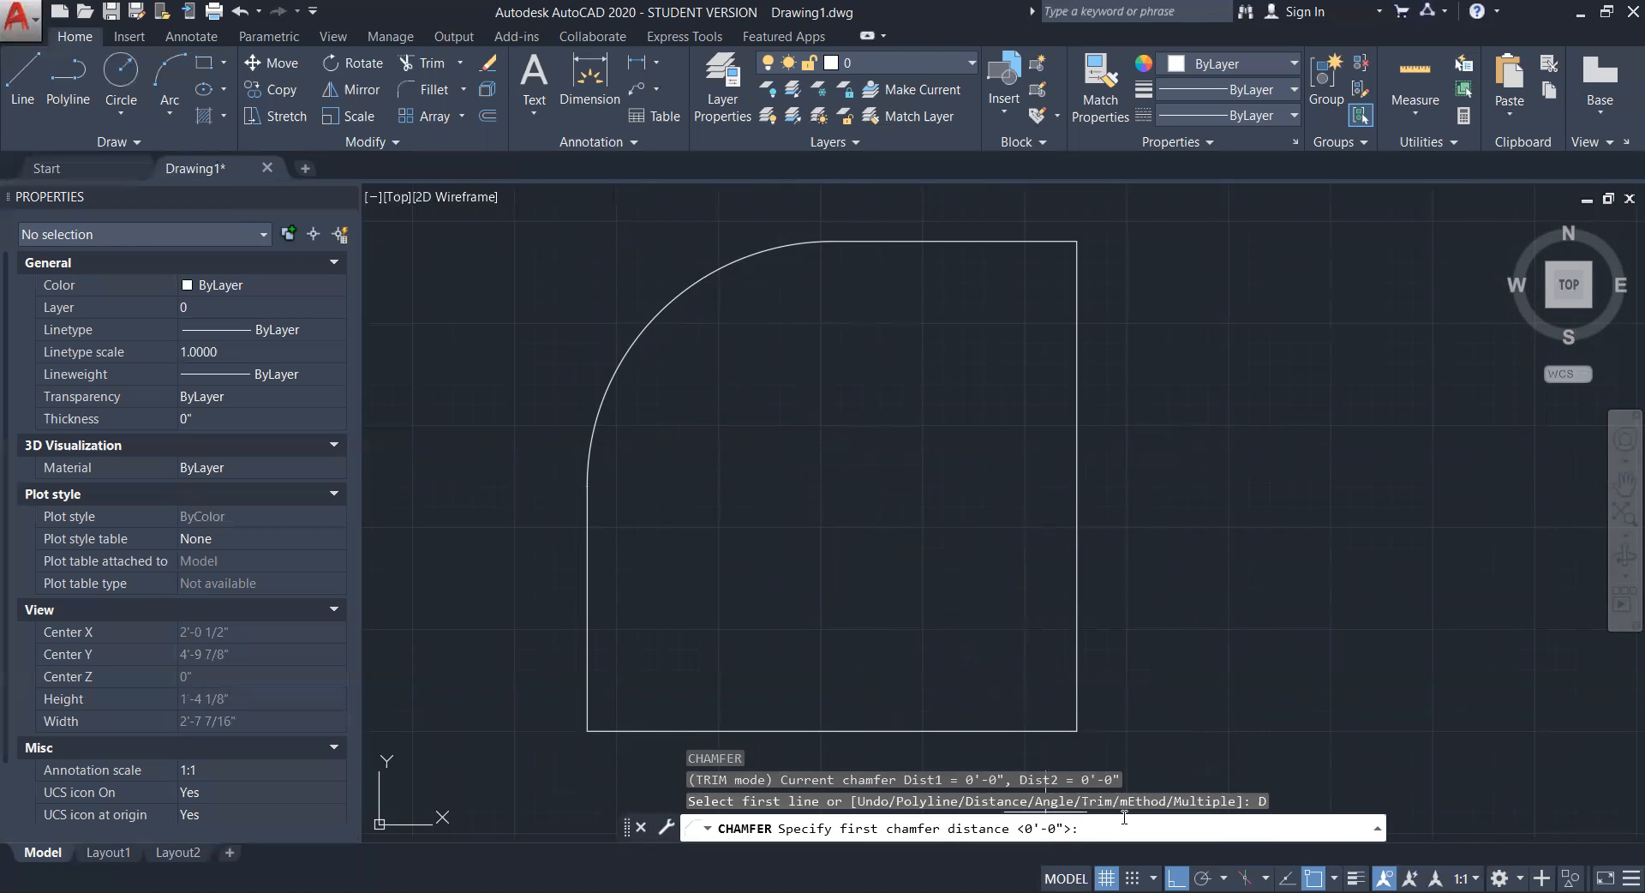
text(6)
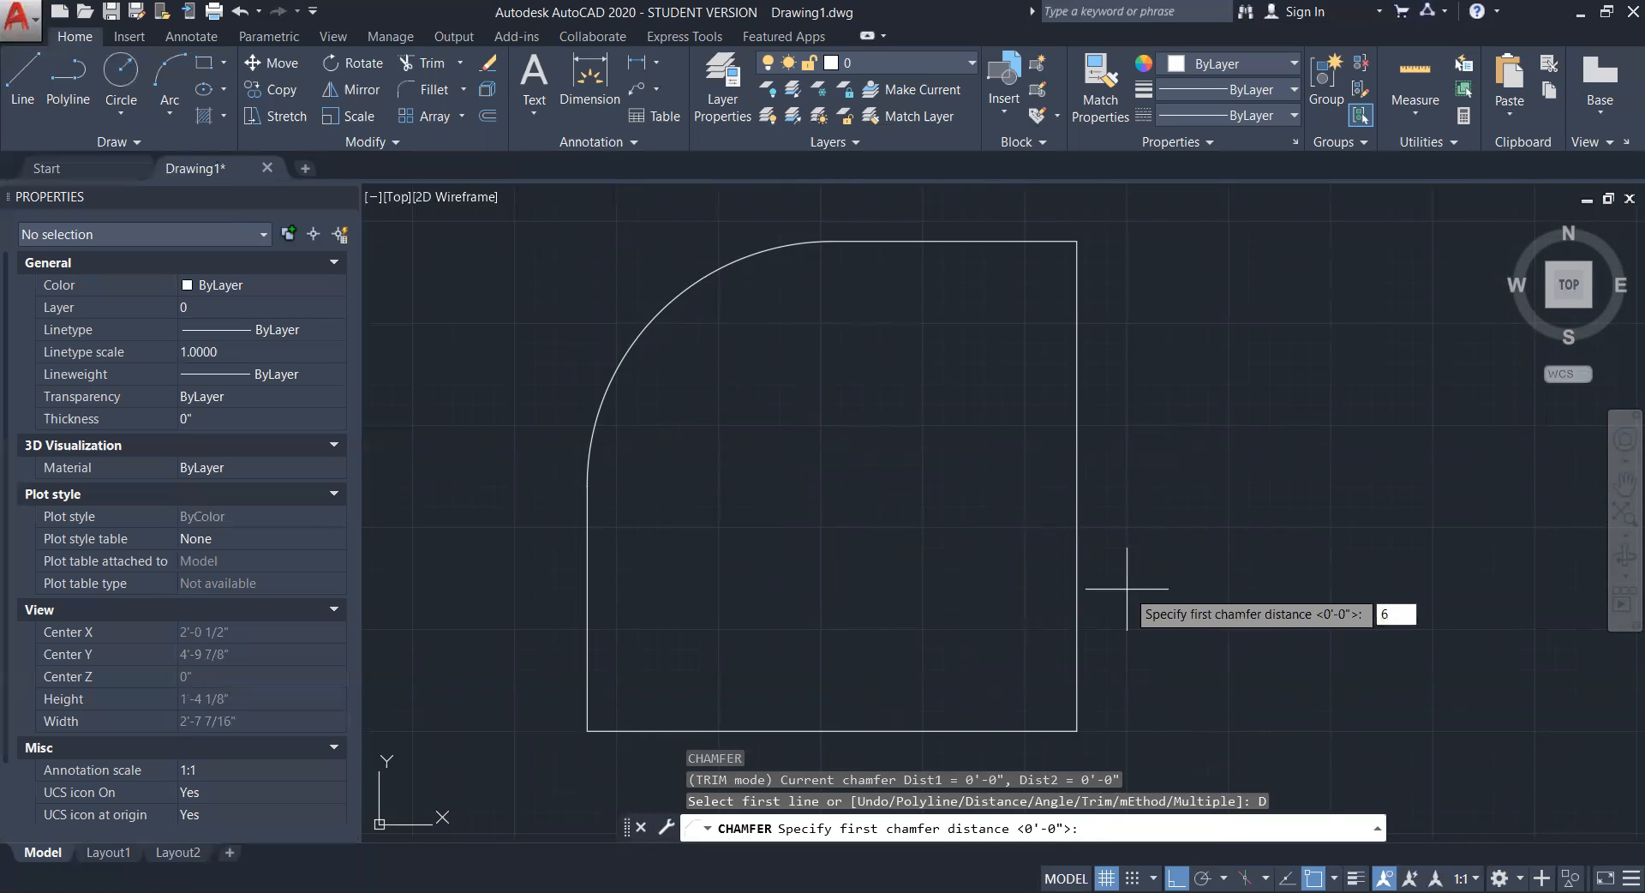
key(Return)
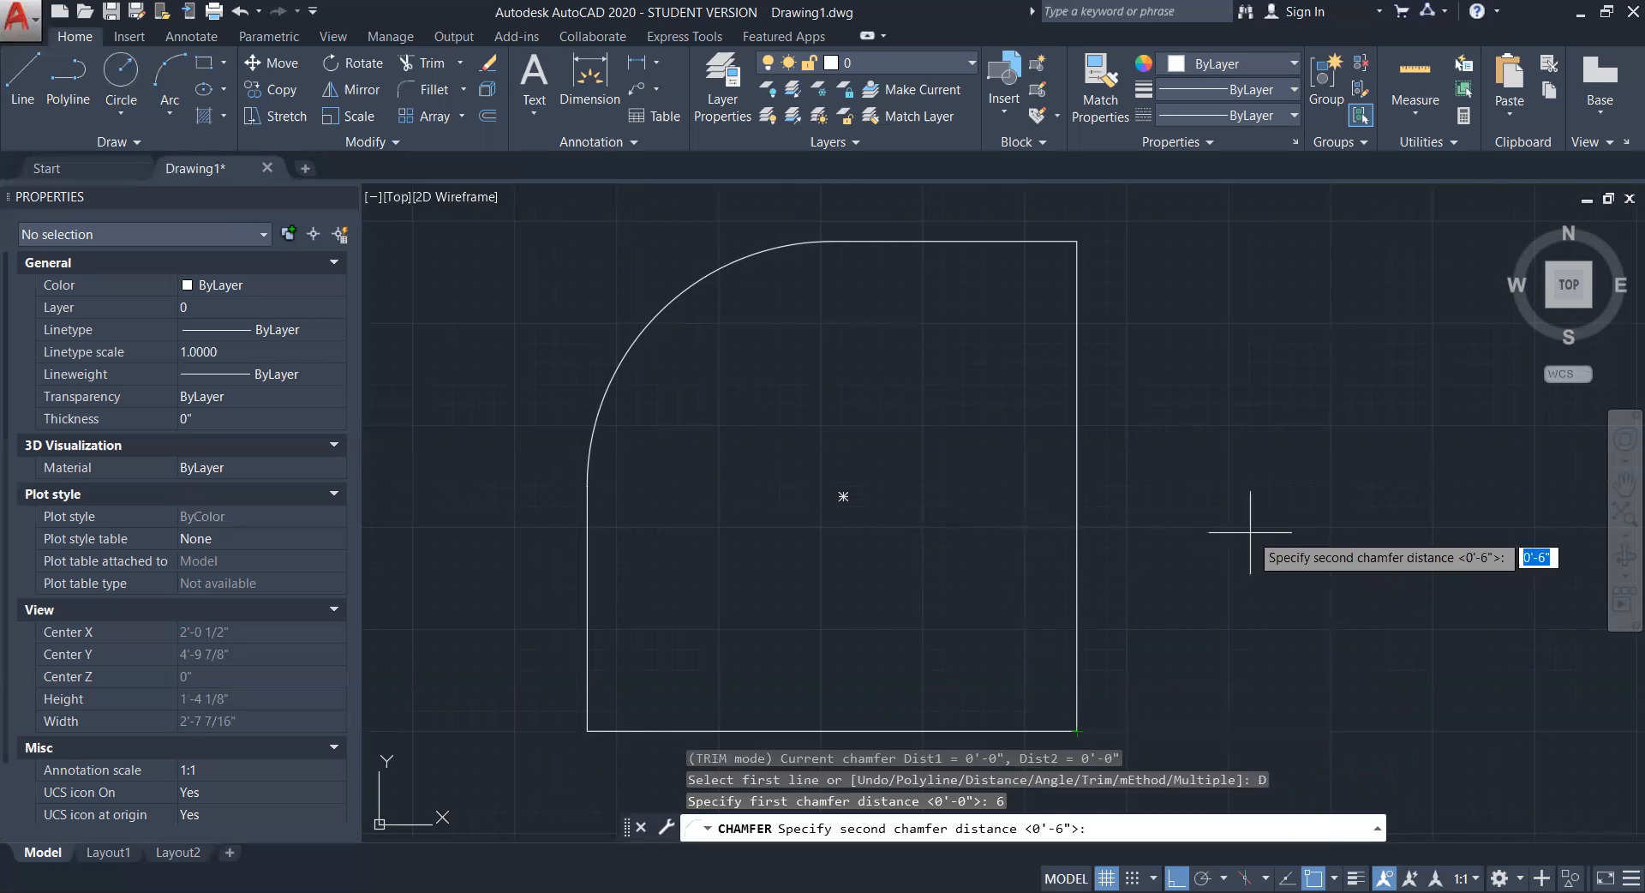
key(Return)
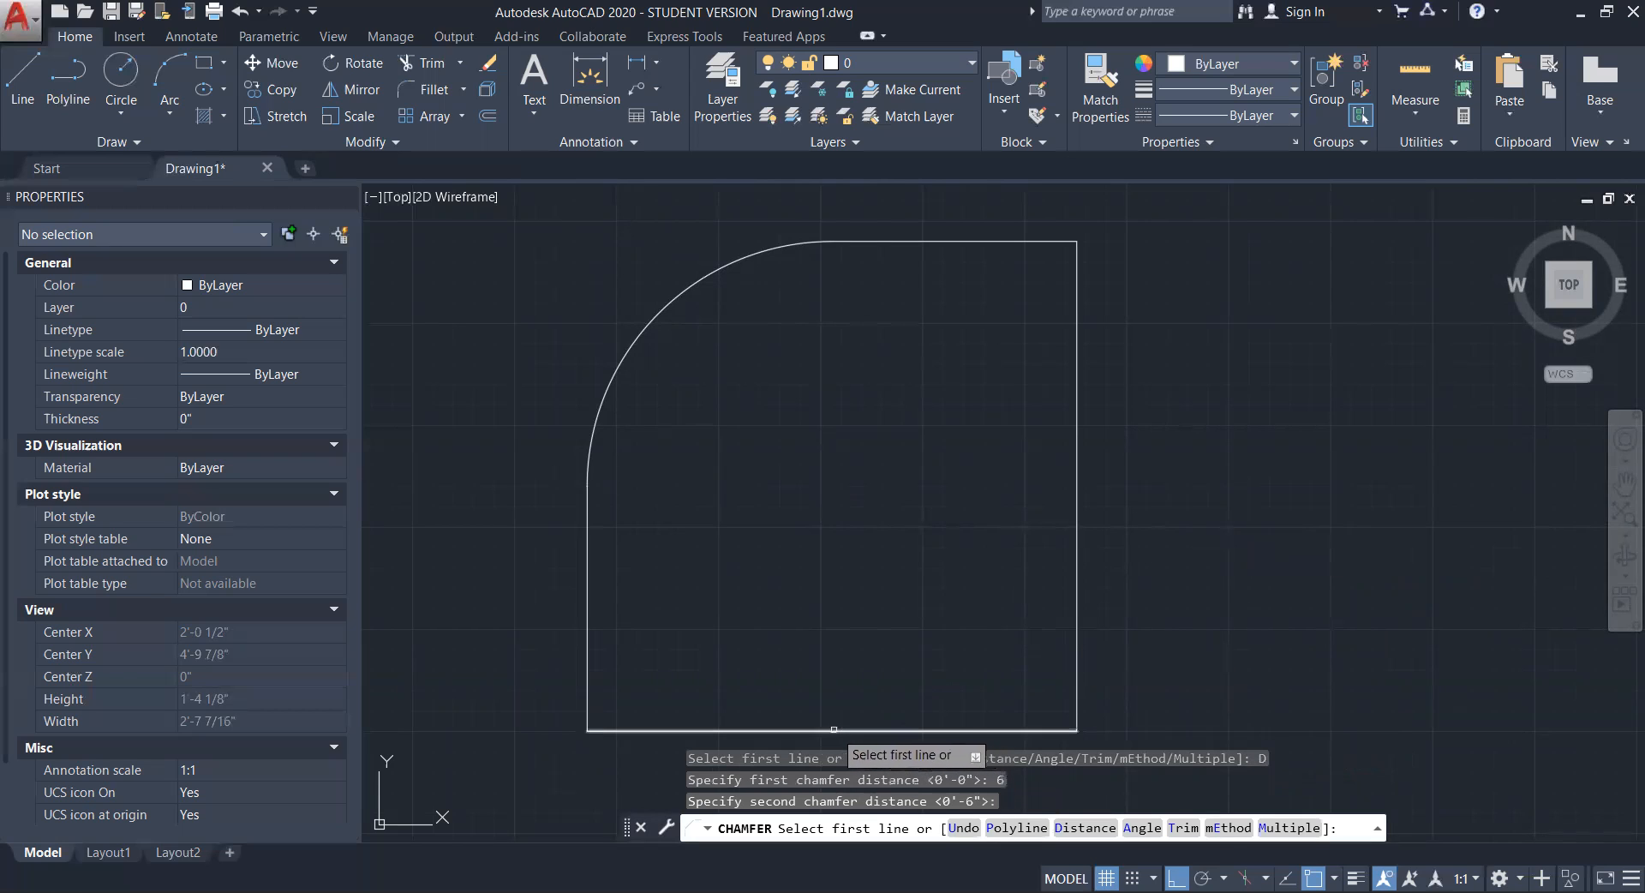
click(829, 730)
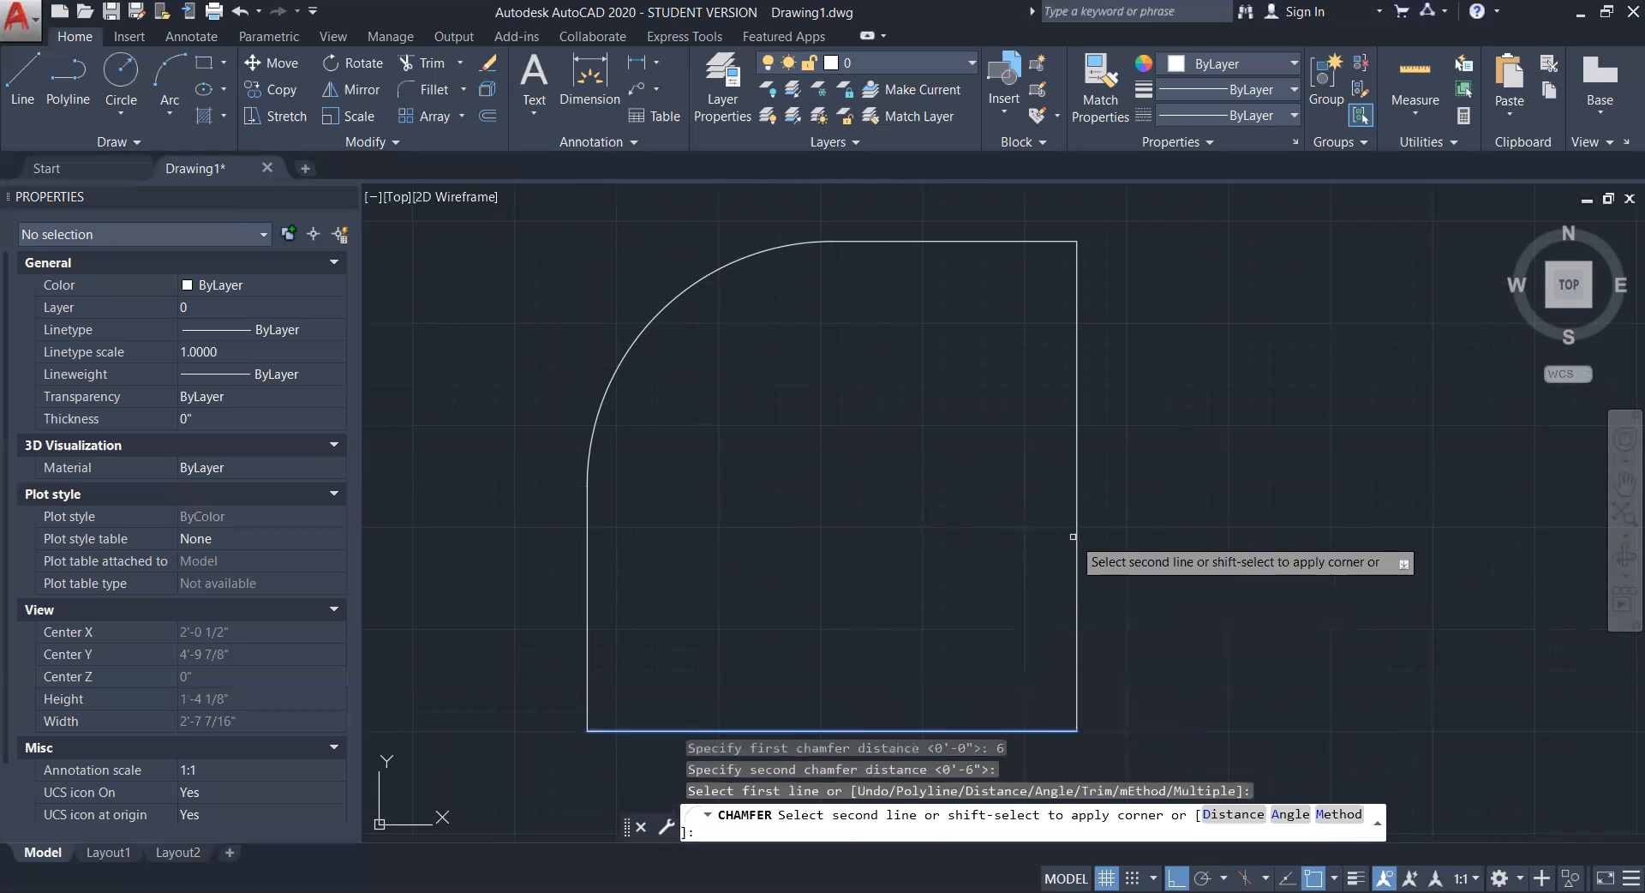
click(1075, 455)
middle_drag(1142, 475, 1154, 467)
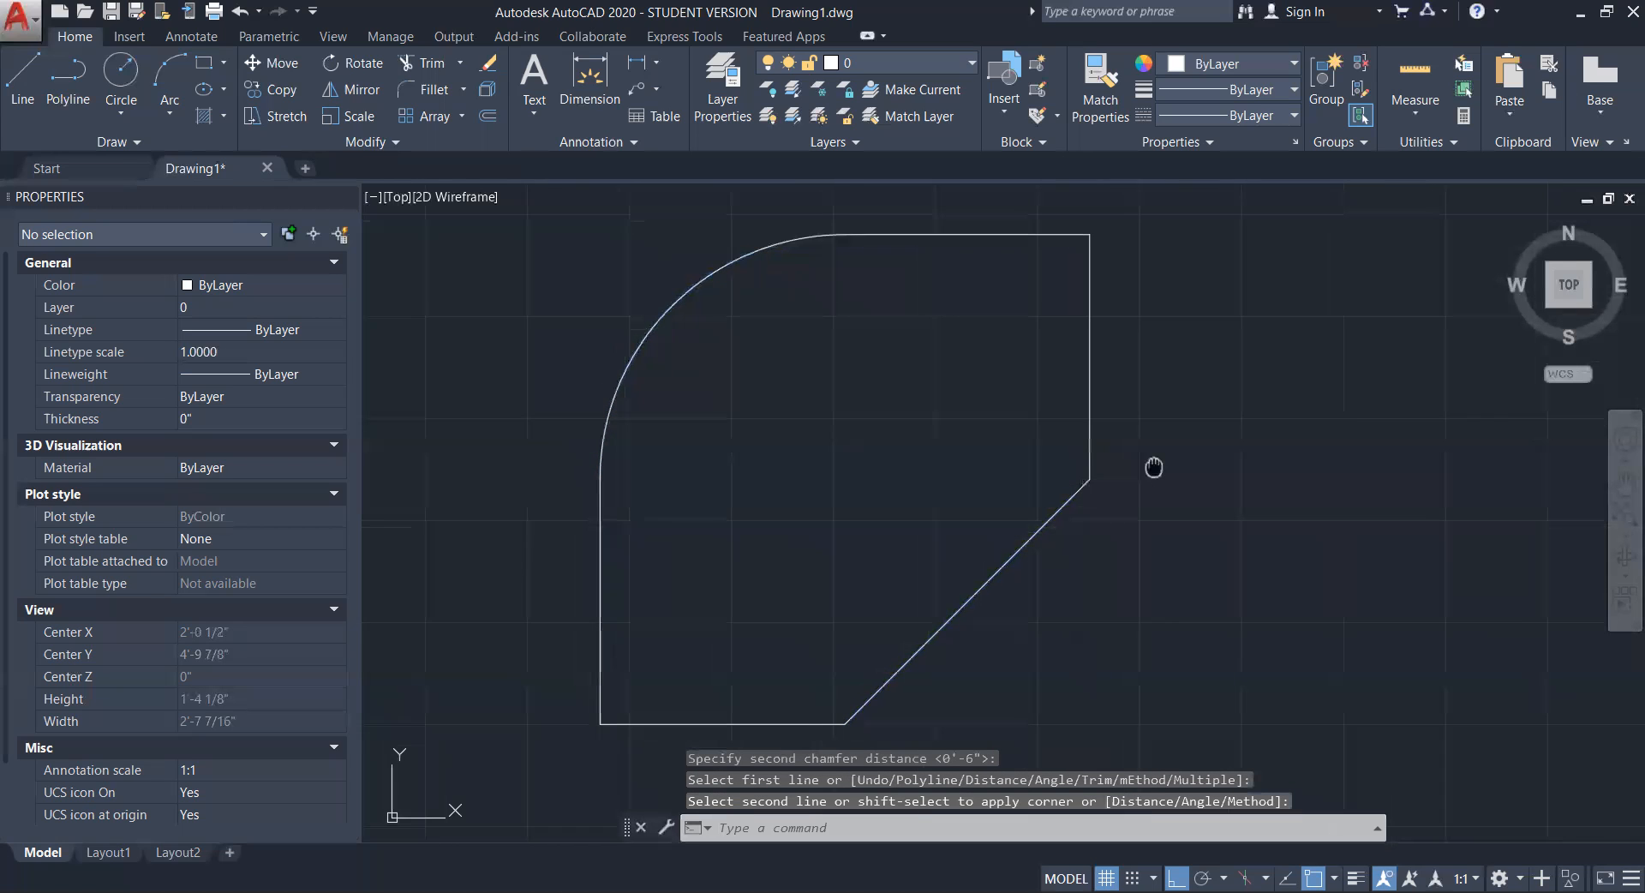
scroll(1154, 467, down, 2)
middle_drag(1202, 506, 1182, 515)
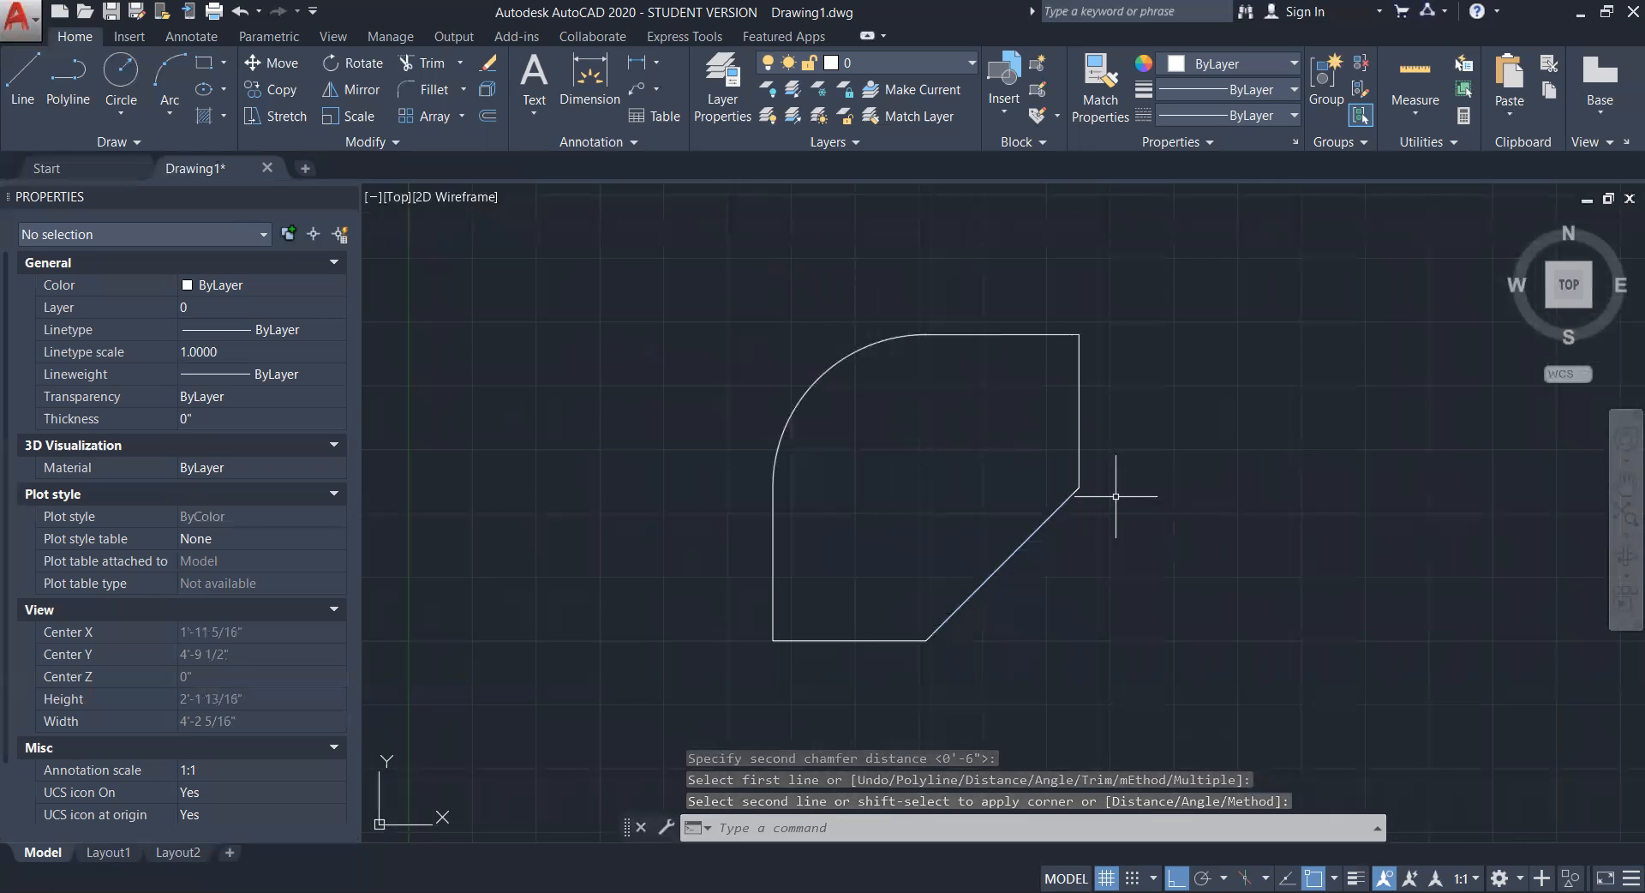